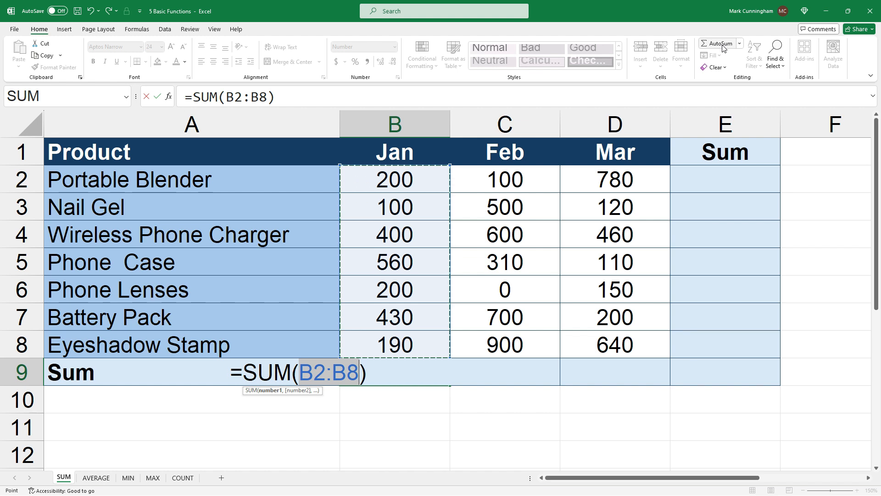
Step: Accept the AutoSum formula for the January values in B9 and clear the cell again
{"action": "key", "text": "Return"}
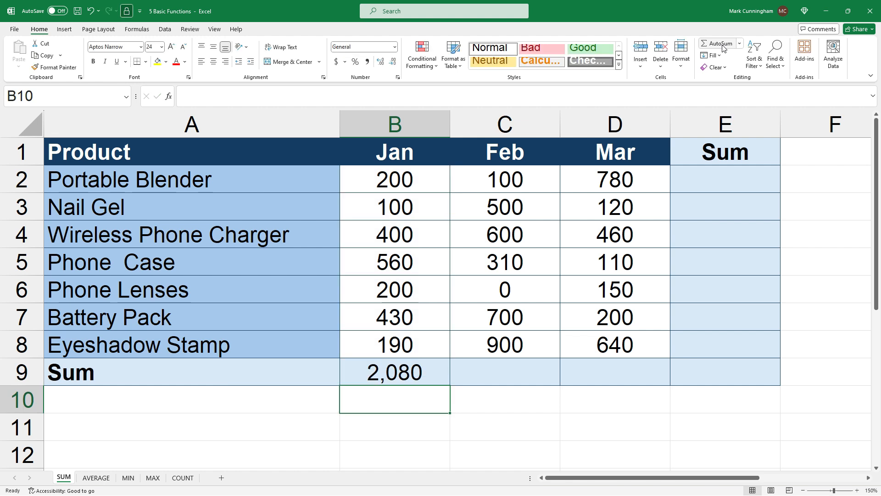
{"action": "key", "text": "Up"}
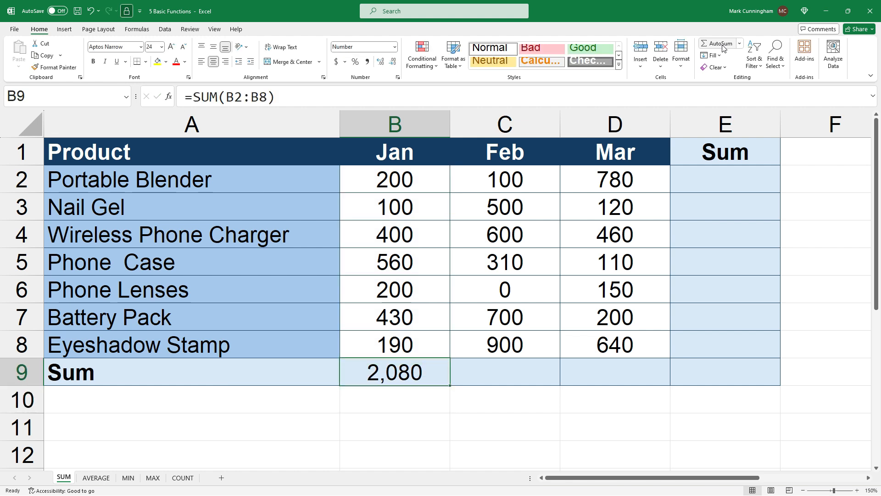
{"action": "key", "text": "Delete"}
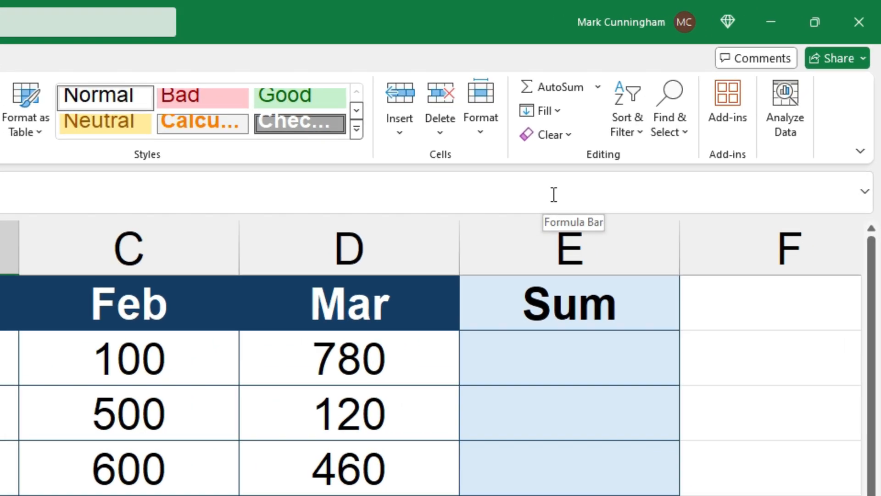
Step: Total the January values in B9 with the Sum option of AutoSum and delete the resulting formula
{"action": "left_click", "coordinate": [599, 86]}
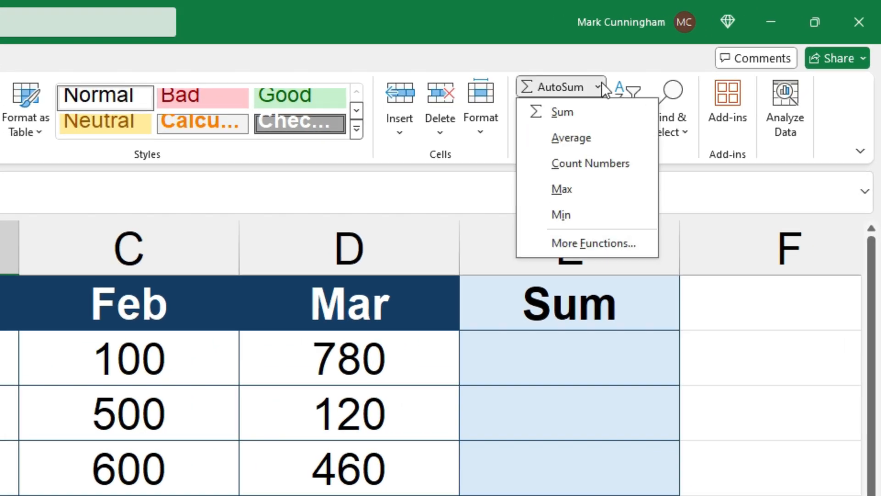
{"action": "left_click", "coordinate": [580, 117]}
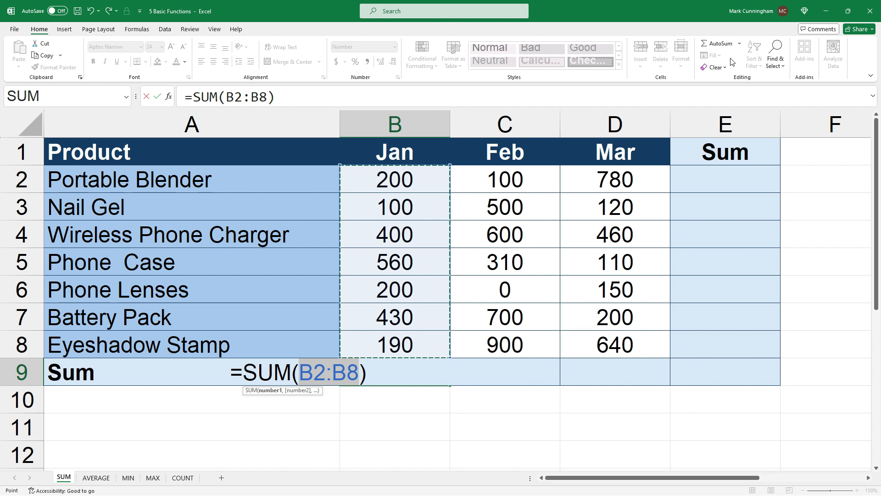
{"action": "key", "text": "Return"}
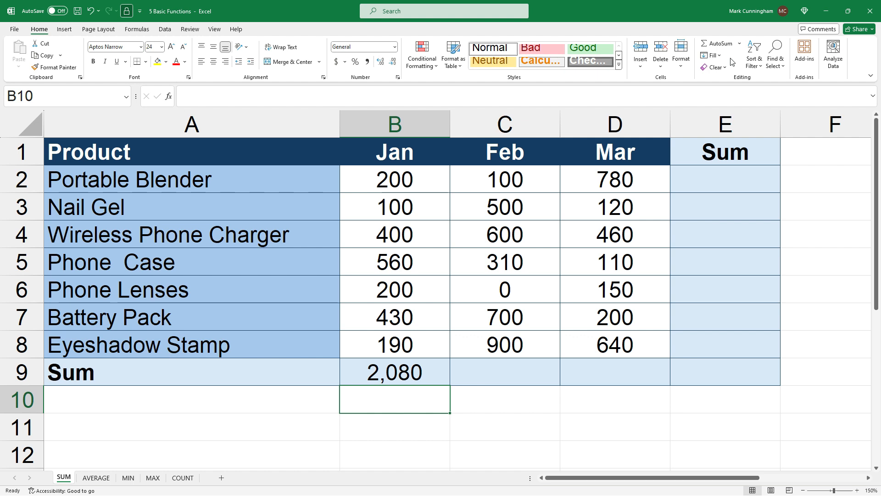
{"action": "key", "text": "Up"}
{"action": "key", "text": "Delete"}
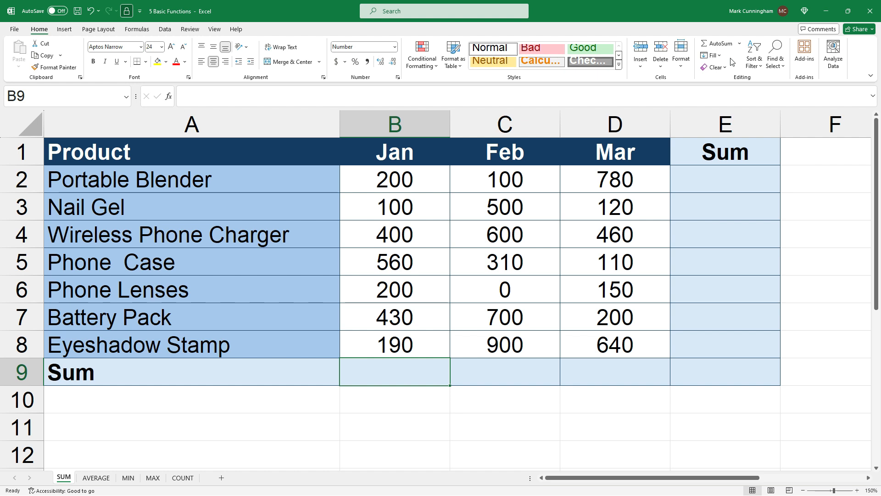
Step: Enter the formula =sum(B2:B8) in B9 to total January and inspect the range it references
{"action": "type", "text": "=sum("}
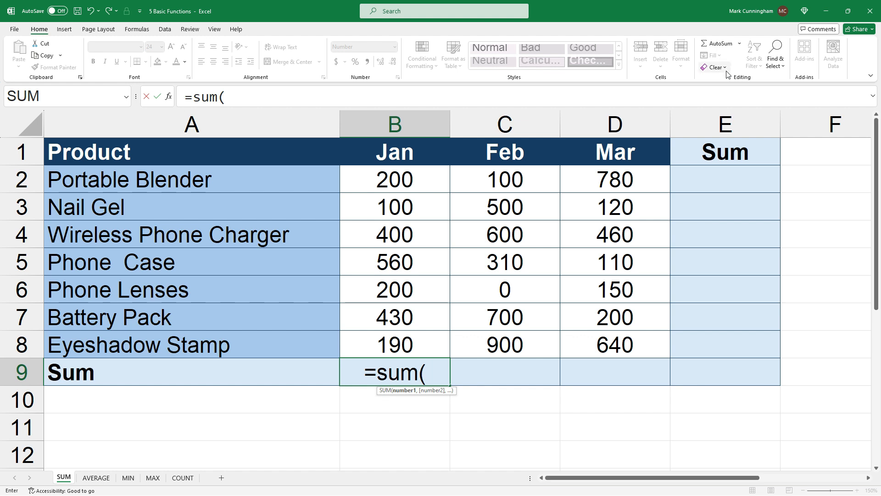
{"action": "left_click_drag", "start_coordinate": [410, 179], "coordinate": [396, 346]}
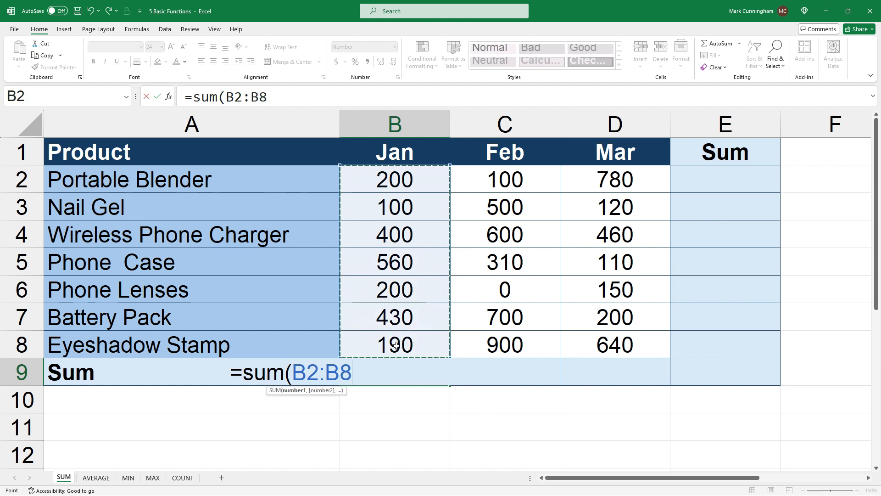
{"action": "type", "text": ")"}
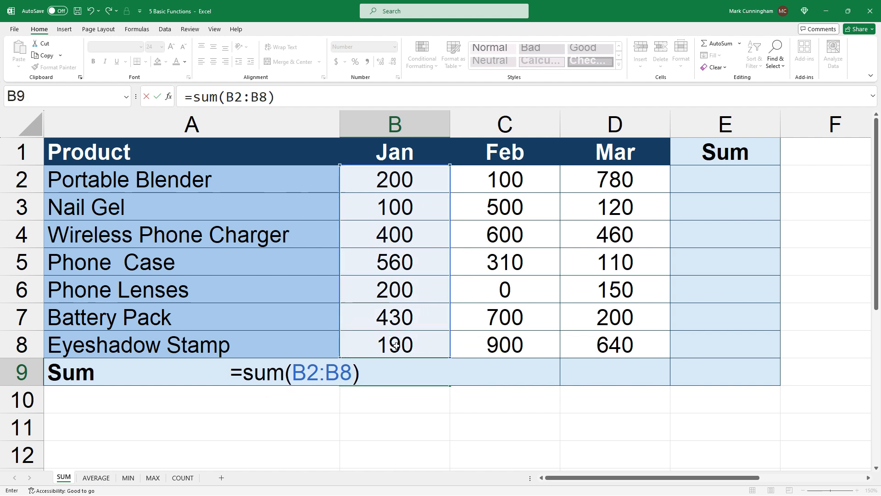
{"action": "key", "text": "Return"}
{"action": "left_click", "coordinate": [400, 369]}
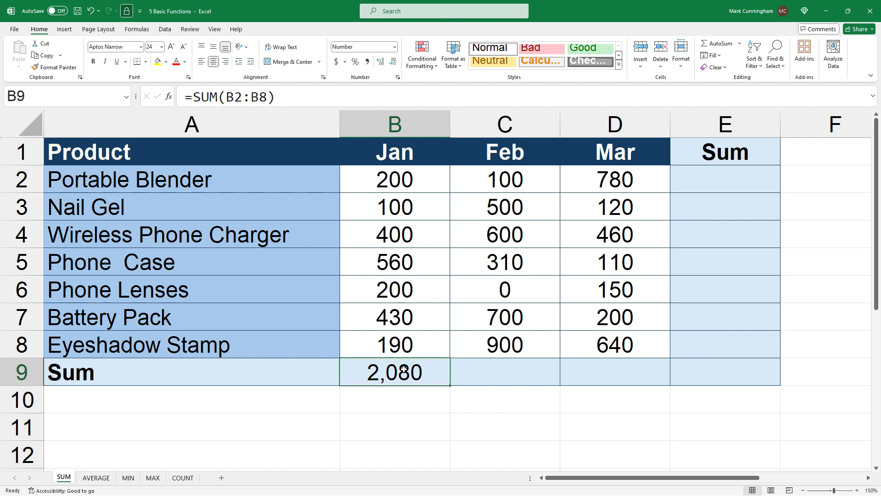
{"action": "left_click", "coordinate": [349, 93]}
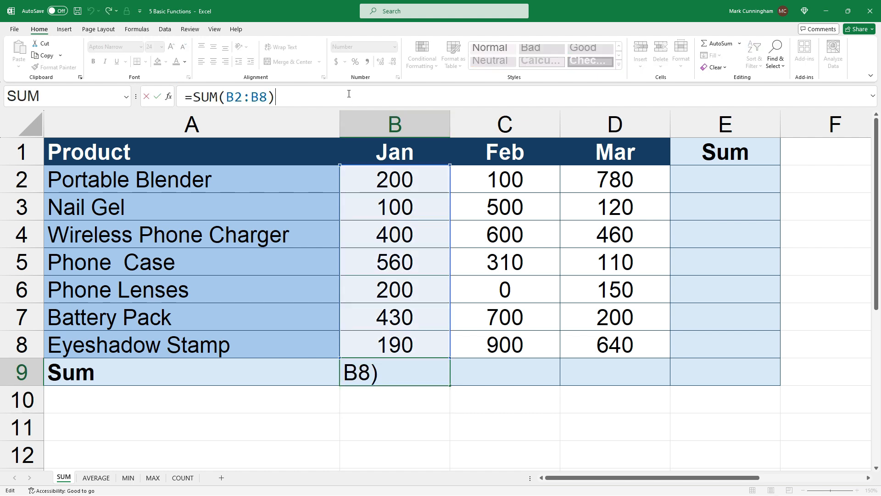
{"action": "key", "text": "Escape"}
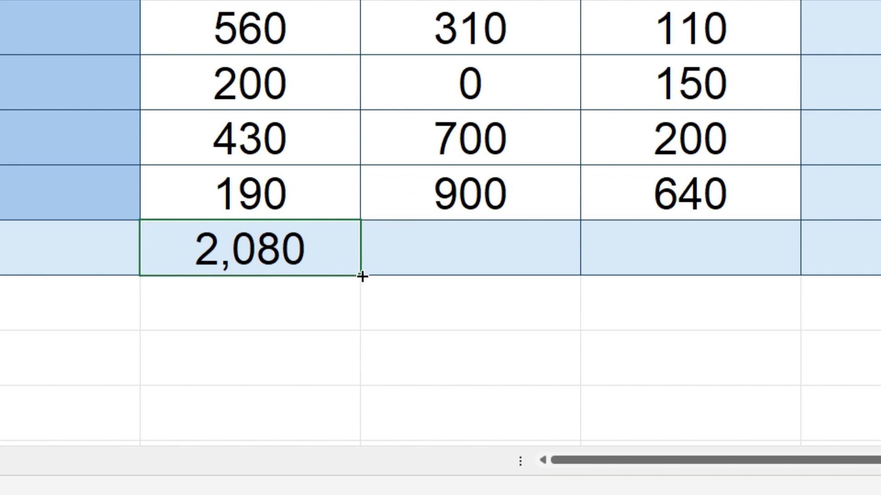
Step: Fill the January total formula from B9 across to C9 and inspect the range referenced for February
{"action": "left_click_drag", "start_coordinate": [363, 275], "coordinate": [559, 279]}
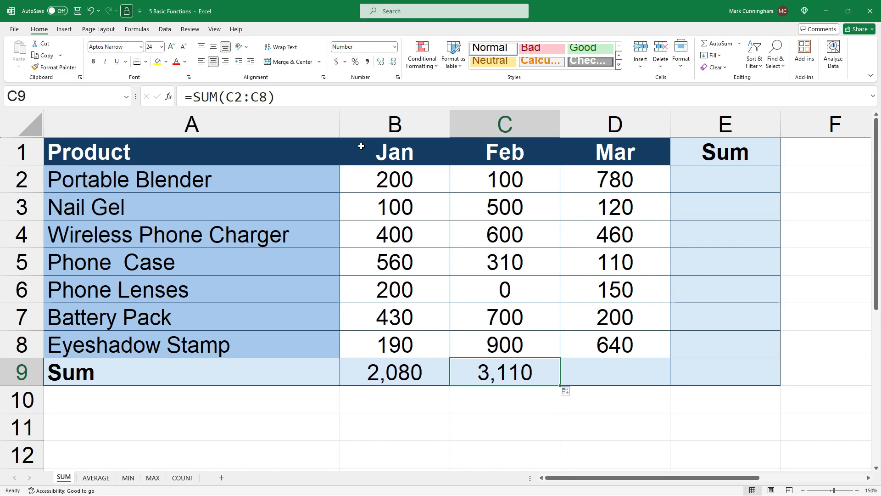
{"action": "left_click", "coordinate": [292, 93]}
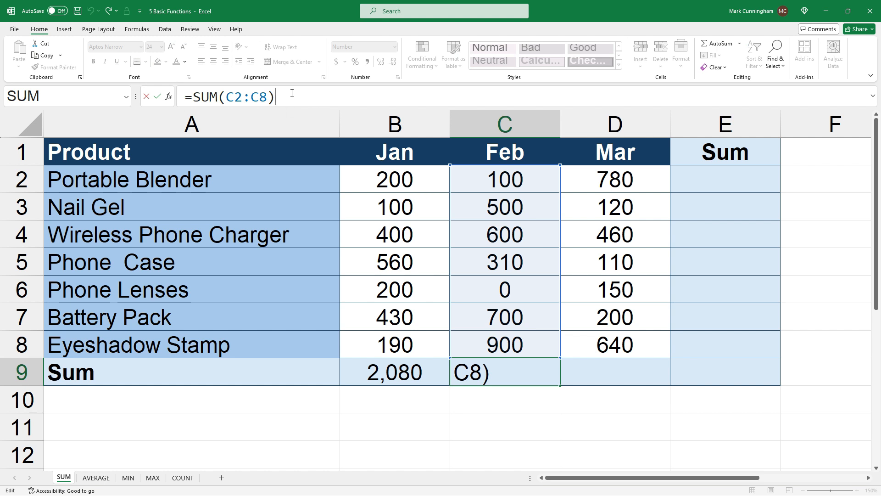
{"action": "key", "text": "Escape"}
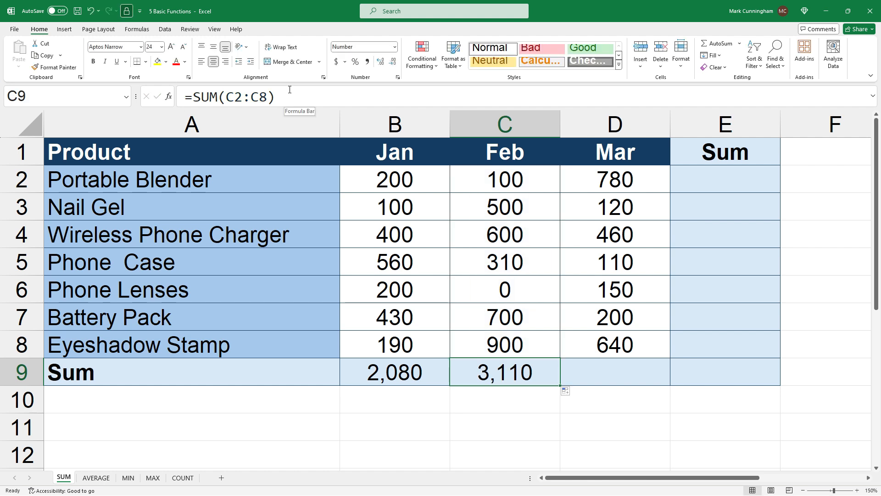
Step: Copy the February total formula from C9 into D9 and inspect the range referenced for March
{"action": "key", "text": "ctrl+c"}
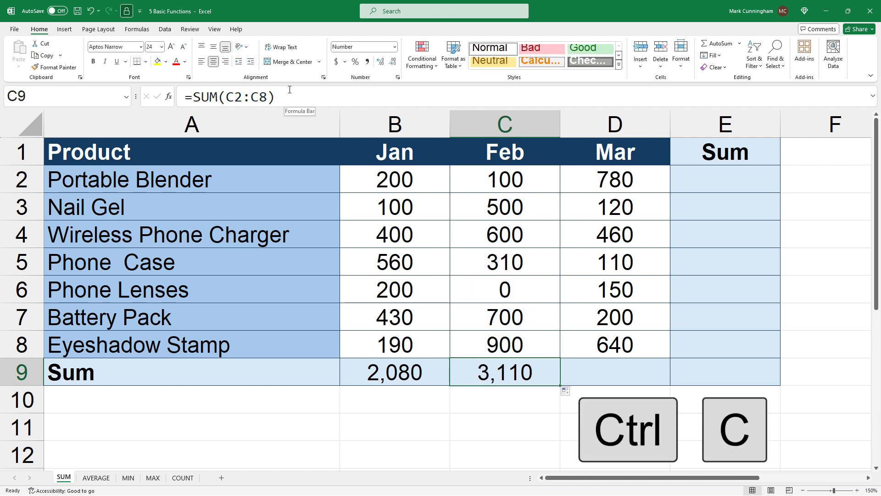
{"action": "key", "text": "ctrl+c"}
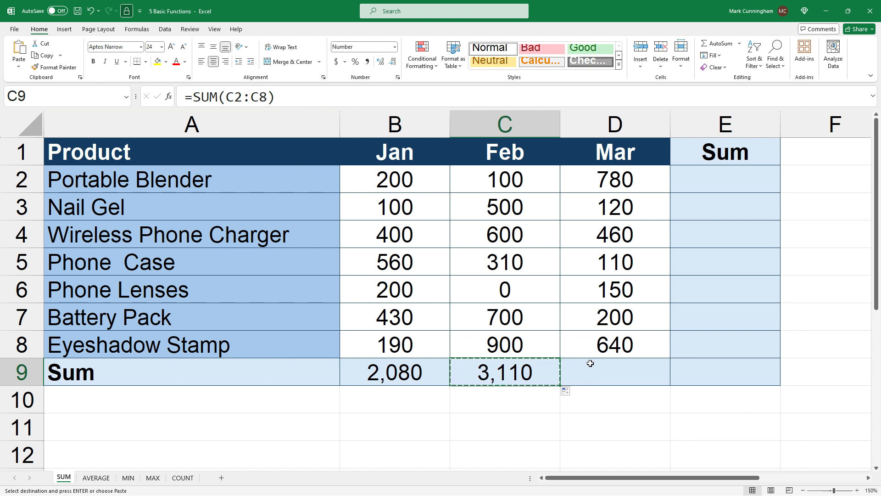
{"action": "left_click", "coordinate": [617, 365]}
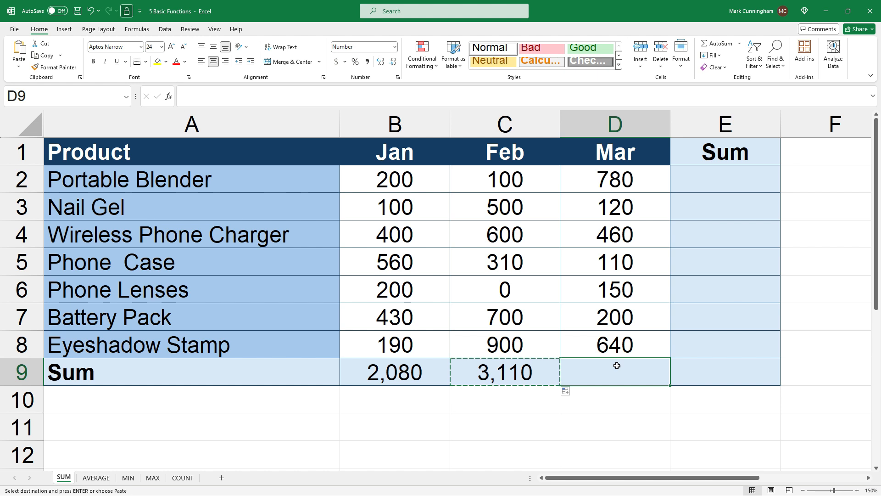
{"action": "key", "text": "ctrl+v"}
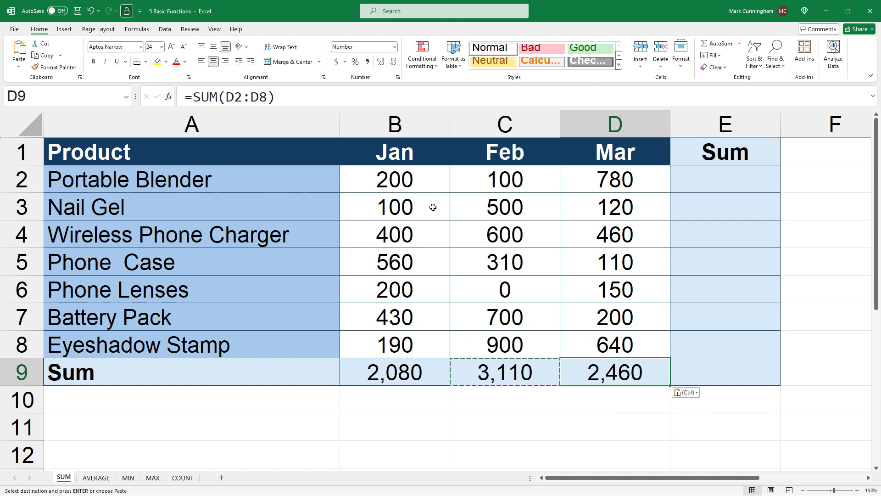
{"action": "left_click", "coordinate": [386, 92]}
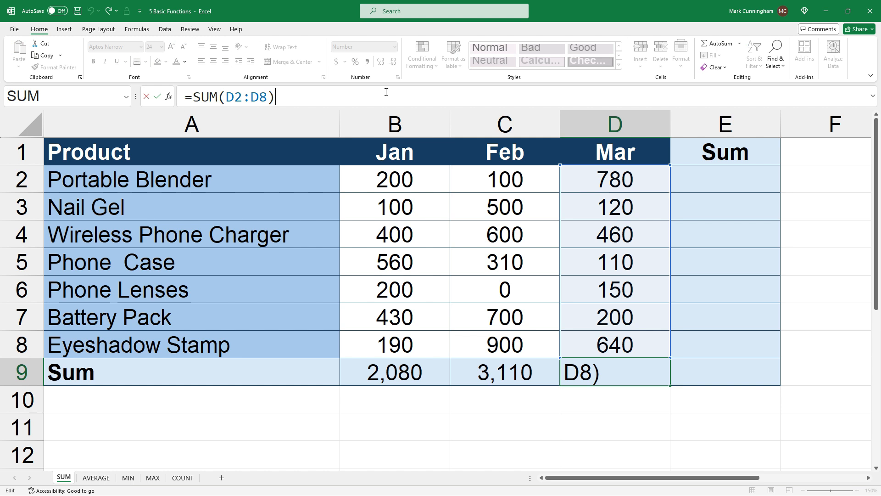
{"action": "key", "text": "Escape"}
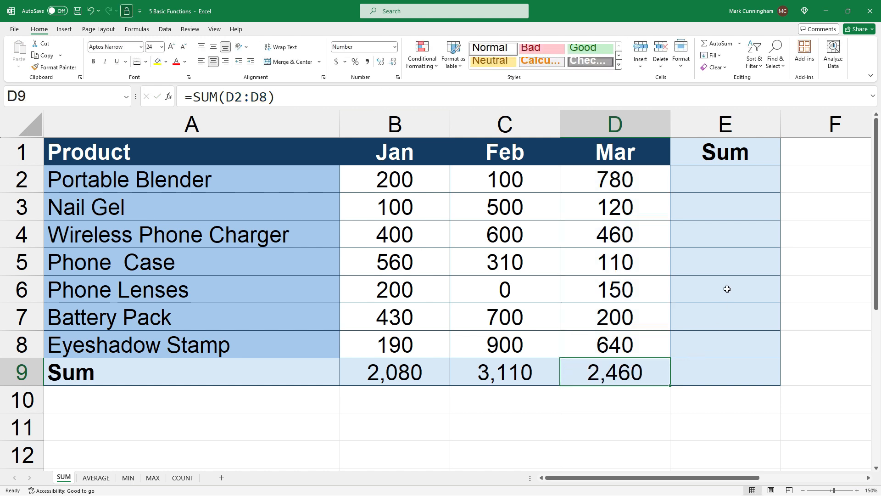
Step: Enter the formula =sum(B2:D2) in E2 to total the Portable Blender row and inspect its referenced range
{"action": "left_click", "coordinate": [726, 183]}
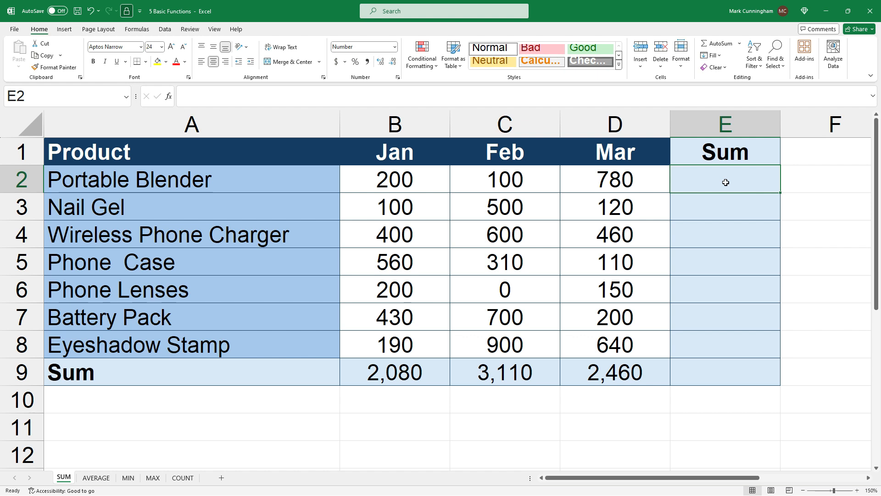
{"action": "type", "text": "=sum("}
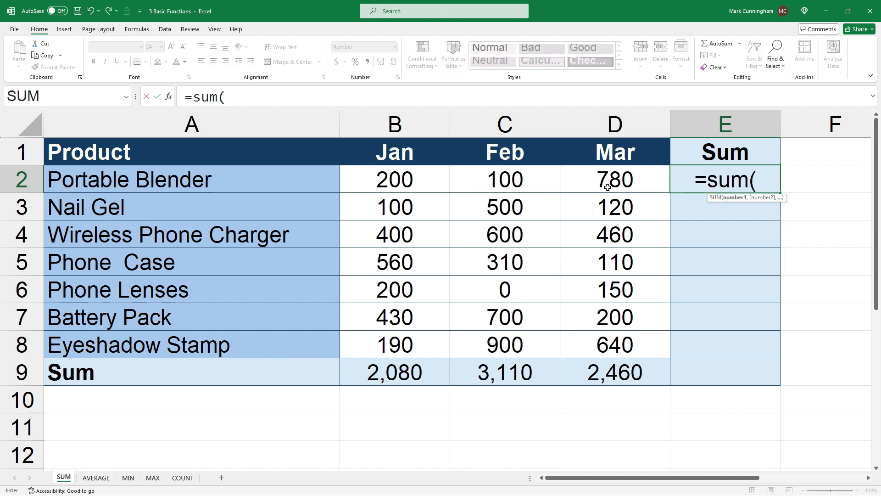
{"action": "left_click_drag", "start_coordinate": [607, 184], "coordinate": [440, 179]}
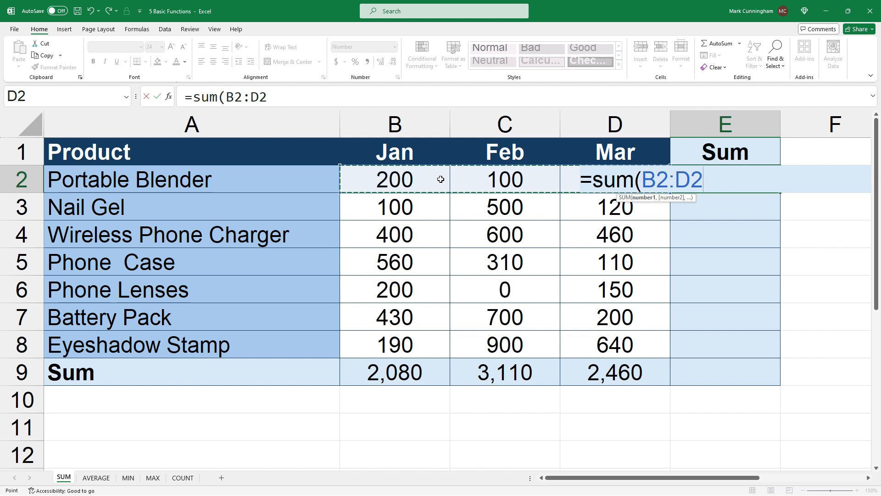
{"action": "type", "text": ")"}
{"action": "key", "text": "Return"}
{"action": "left_click", "coordinate": [678, 183]}
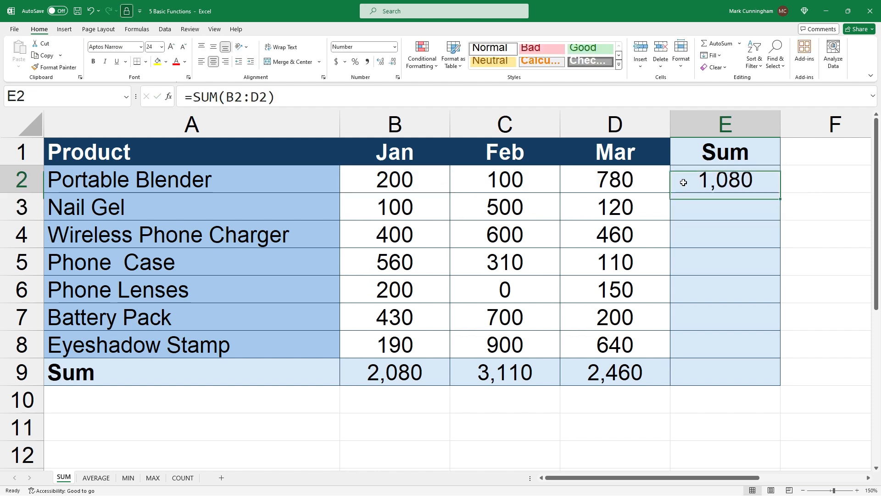
{"action": "left_click", "coordinate": [617, 98]}
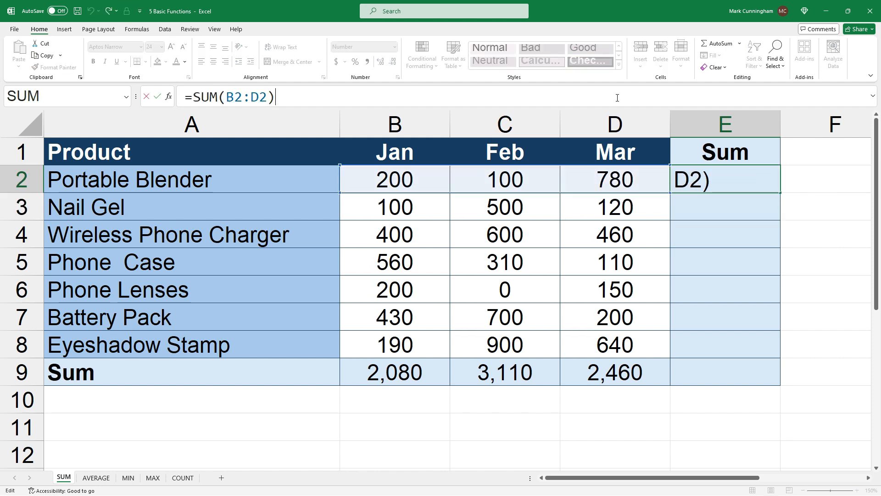
{"action": "key", "text": "Escape"}
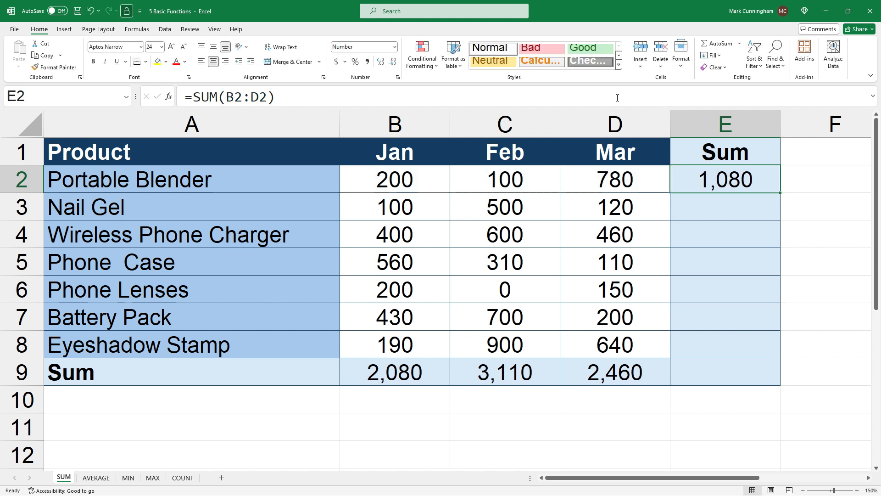
Step: Fill the row total formula from E2 down to E5 and inspect the range referenced in the Phone Case row
{"action": "left_click_drag", "start_coordinate": [780, 192], "coordinate": [773, 274]}
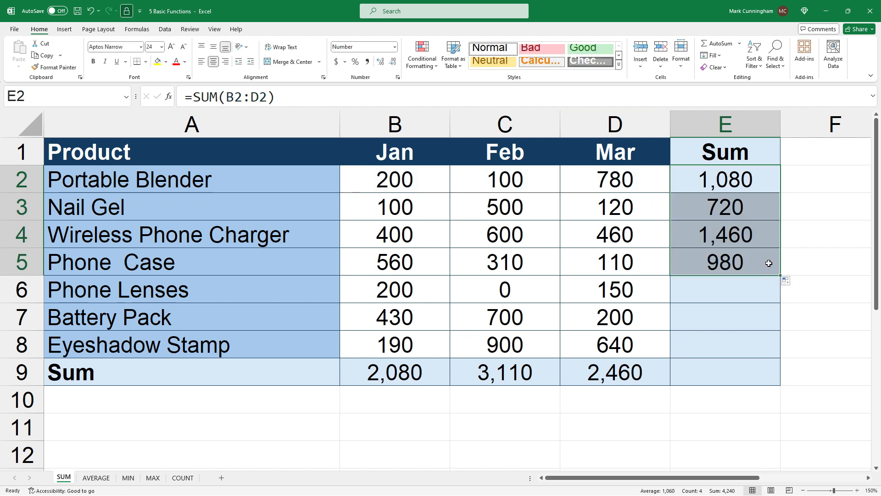
{"action": "left_click", "coordinate": [773, 264]}
{"action": "left_click", "coordinate": [418, 100]}
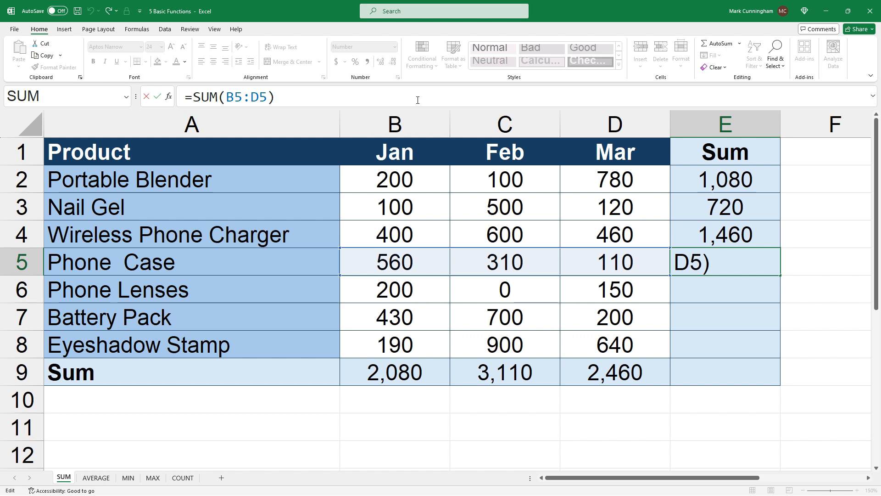
{"action": "key", "text": "Escape"}
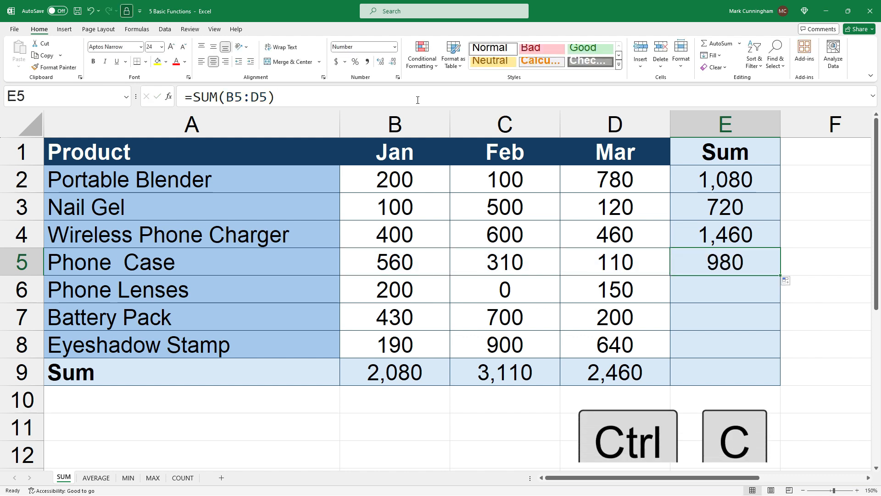
Step: Copy the row total formula from E5 into E6:E8 and inspect the range referenced in the Eyeshadow Stamp row
{"action": "key", "text": "ctrl+c"}
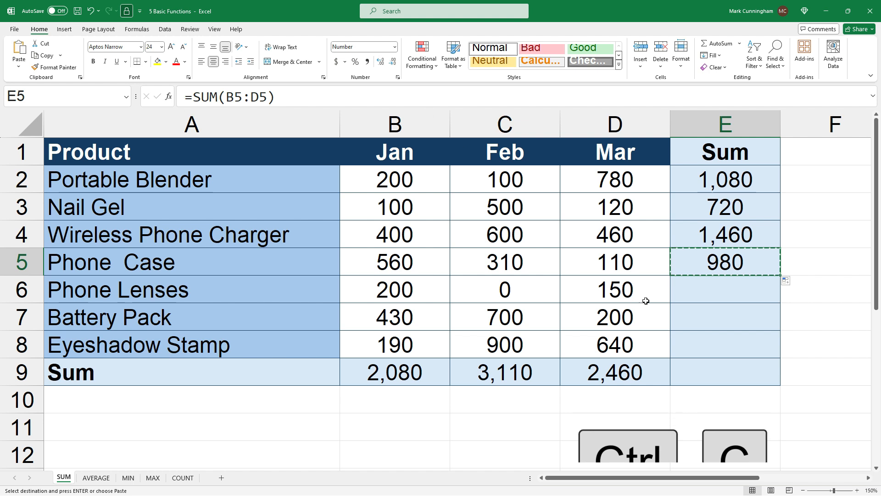
{"action": "left_click_drag", "start_coordinate": [694, 301], "coordinate": [691, 341]}
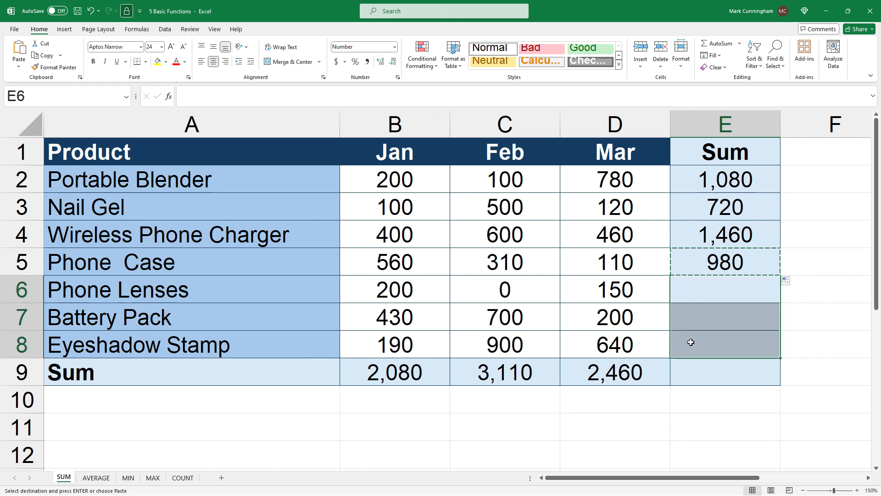
{"action": "key", "text": "ctrl+v"}
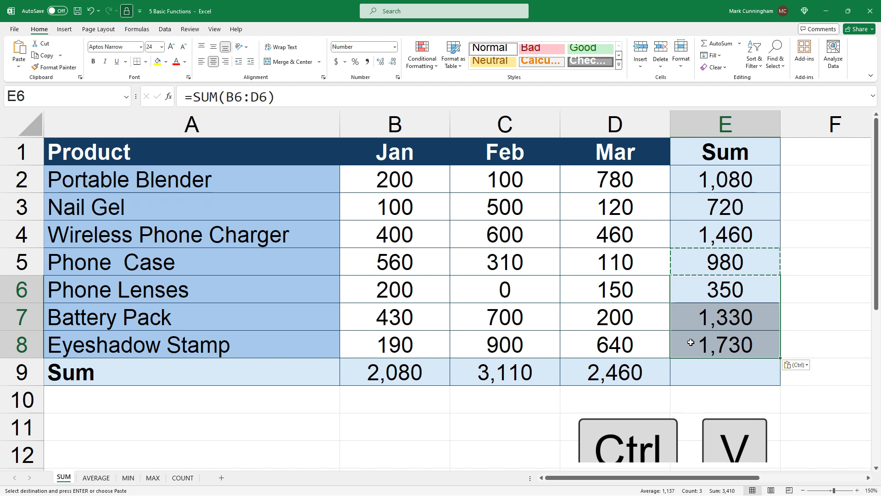
{"action": "left_click", "coordinate": [691, 342]}
{"action": "left_click", "coordinate": [285, 95]}
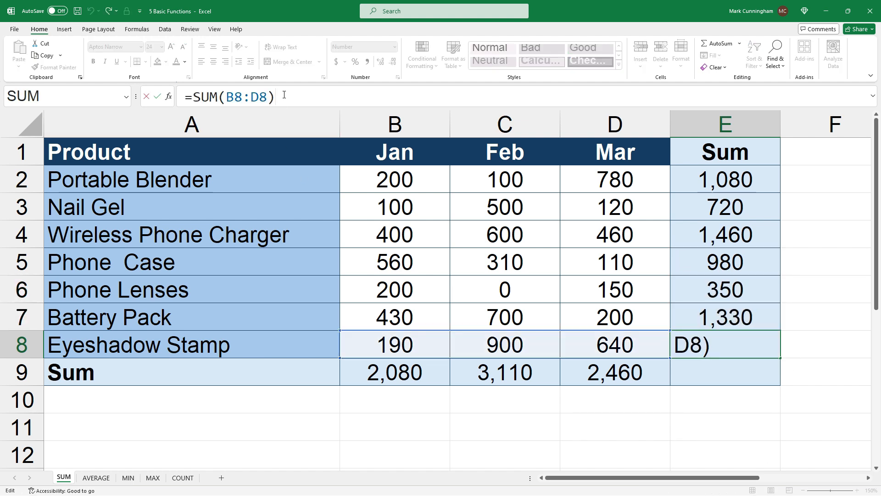
Step: Enter the formula =sum(B2:D8) in E9 for the grand total of all months and products, and inspect its referenced range
{"action": "key", "text": "Escape"}
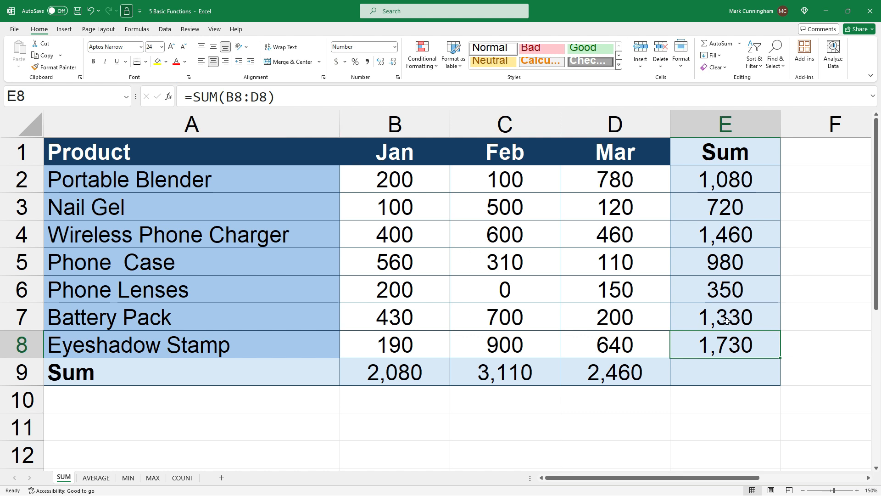
{"action": "left_click", "coordinate": [730, 367]}
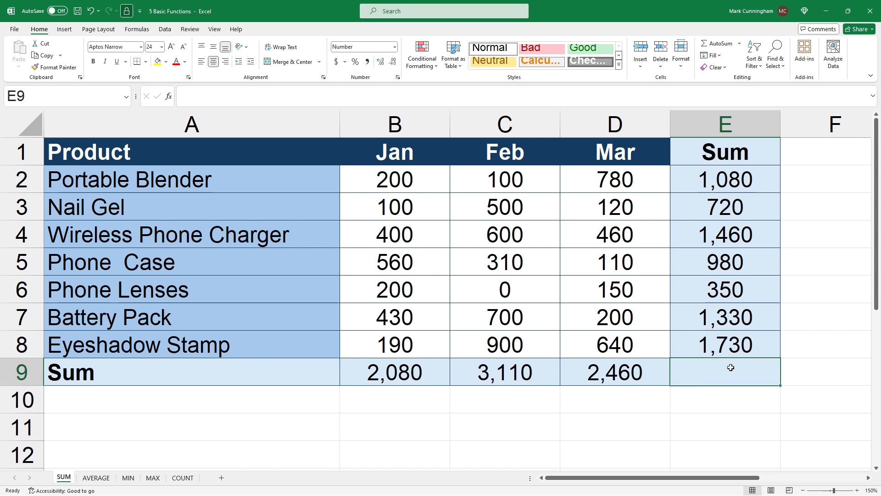
{"action": "type", "text": "=sum("}
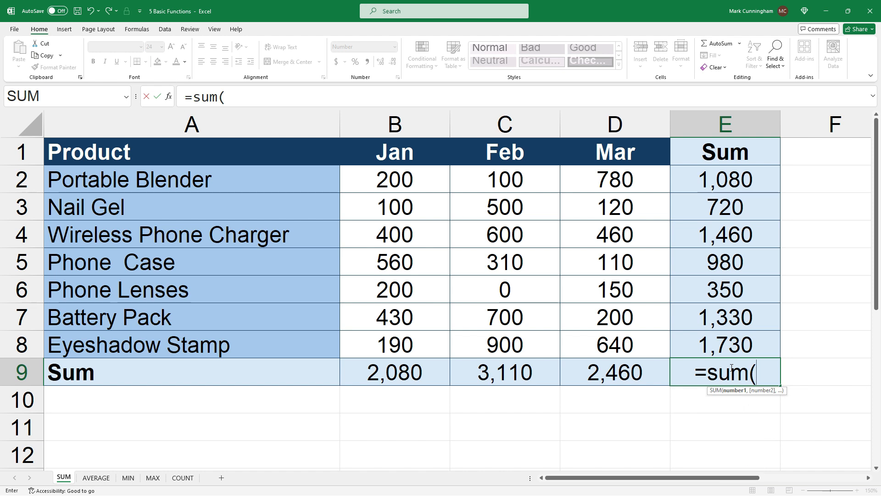
{"action": "left_click_drag", "start_coordinate": [638, 350], "coordinate": [422, 179]}
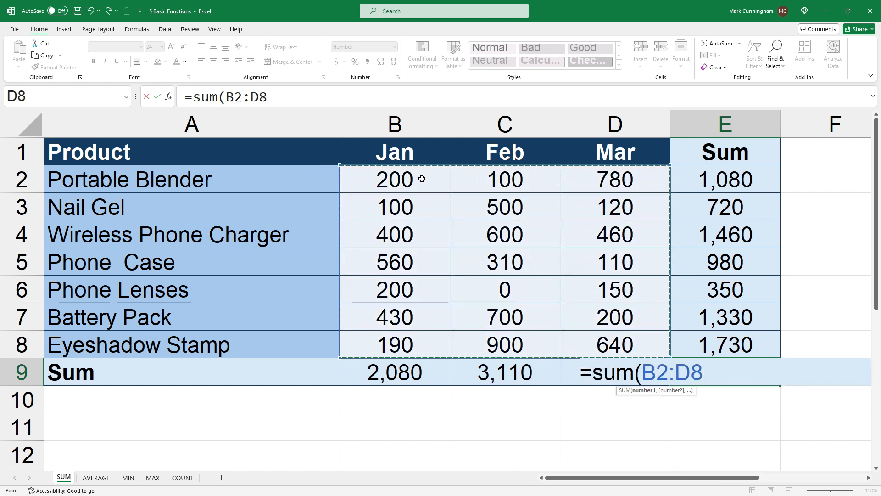
{"action": "key", "text": "Return"}
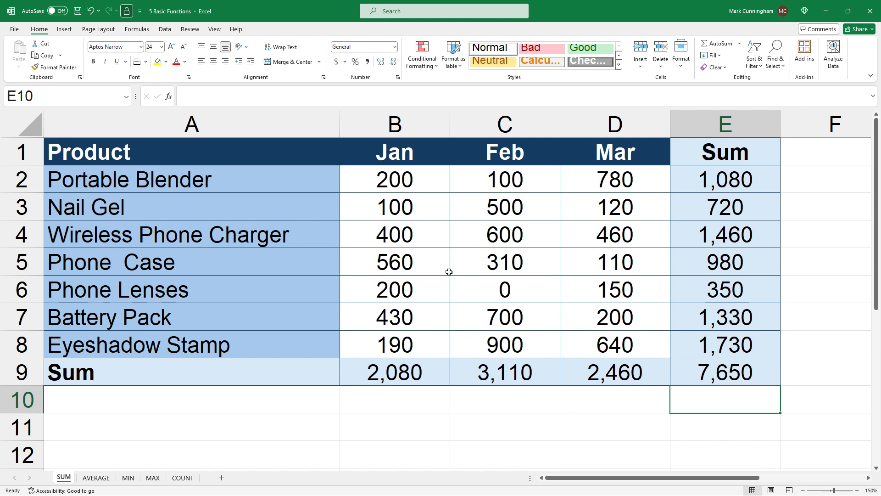
{"action": "left_click", "coordinate": [695, 379]}
{"action": "left_click", "coordinate": [479, 97]}
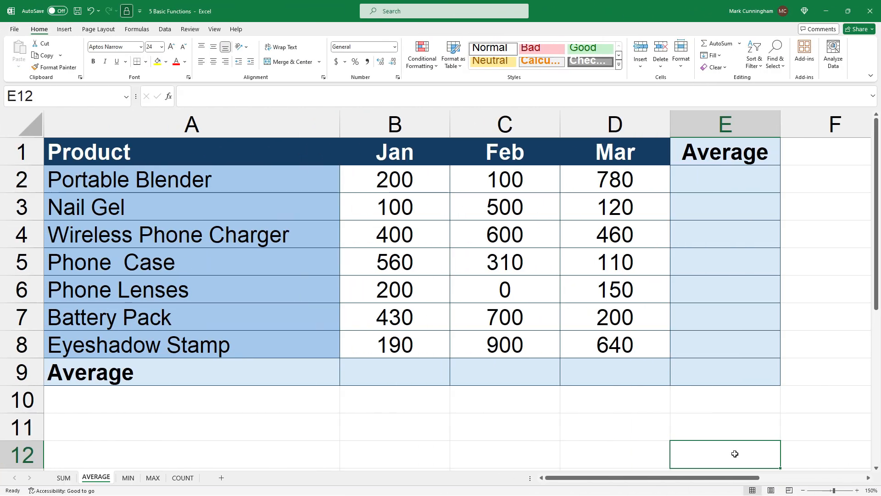
Step: Try AutoSum's Average option for the January column in B9 of the AVERAGE sheet, and undo it
{"action": "left_click", "coordinate": [402, 376]}
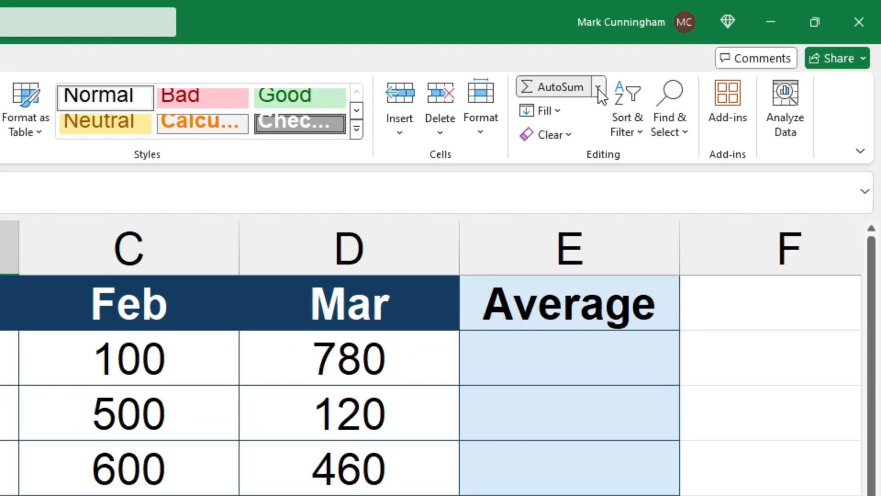
{"action": "left_click", "coordinate": [692, 58]}
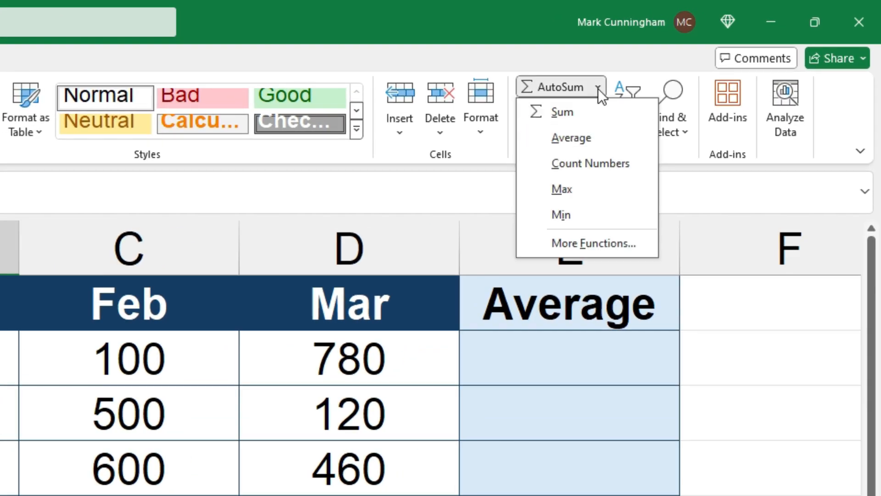
{"action": "left_click", "coordinate": [594, 135]}
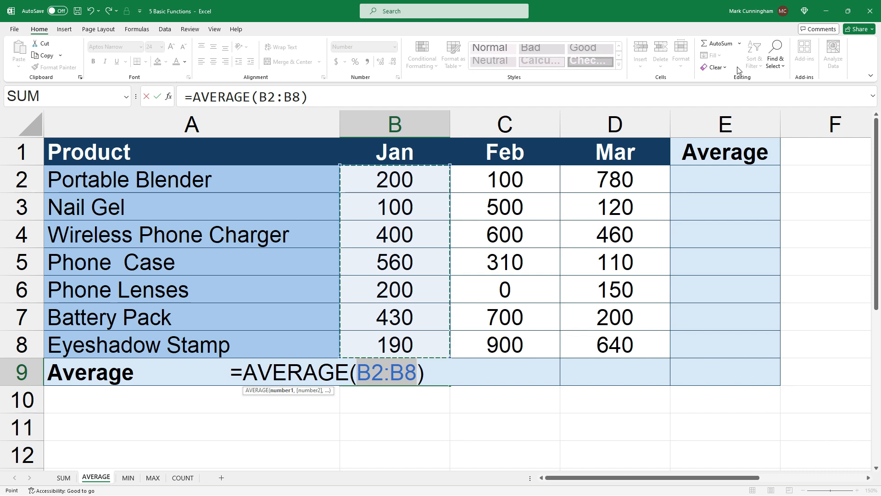
{"action": "key", "text": "Return"}
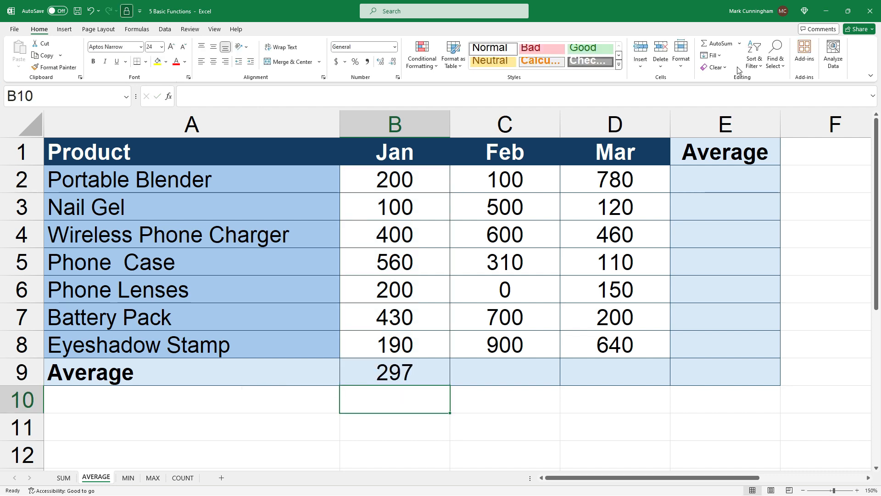
{"action": "key", "text": "ctrl+z"}
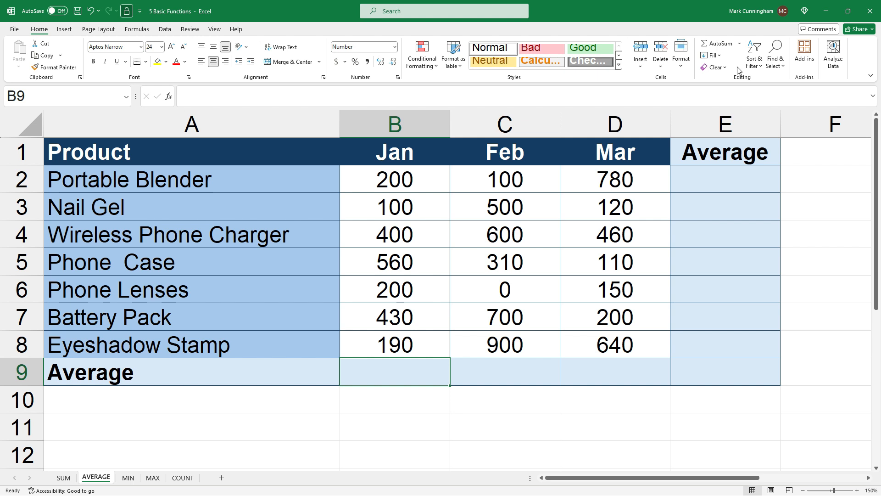
Step: Enter the formula =average(B2:B8) in B9 to average the January column and inspect its referenced range
{"action": "type", "text": "=average("}
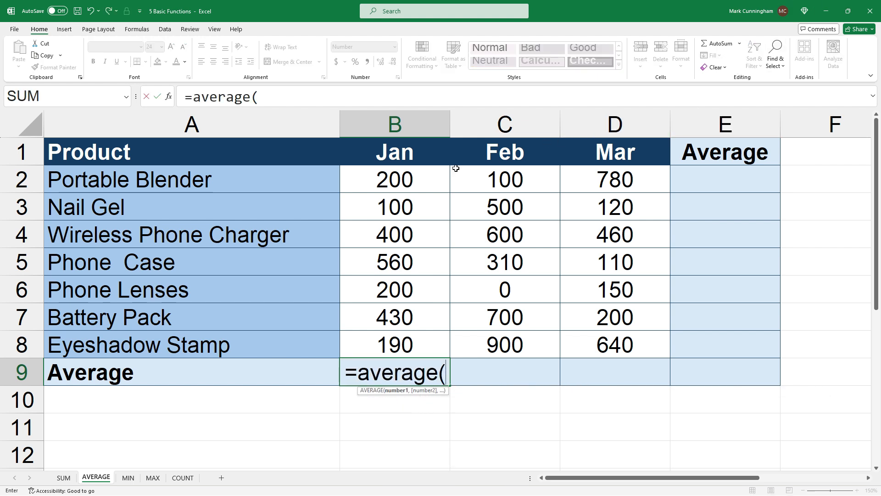
{"action": "left_click_drag", "start_coordinate": [422, 178], "coordinate": [421, 344]}
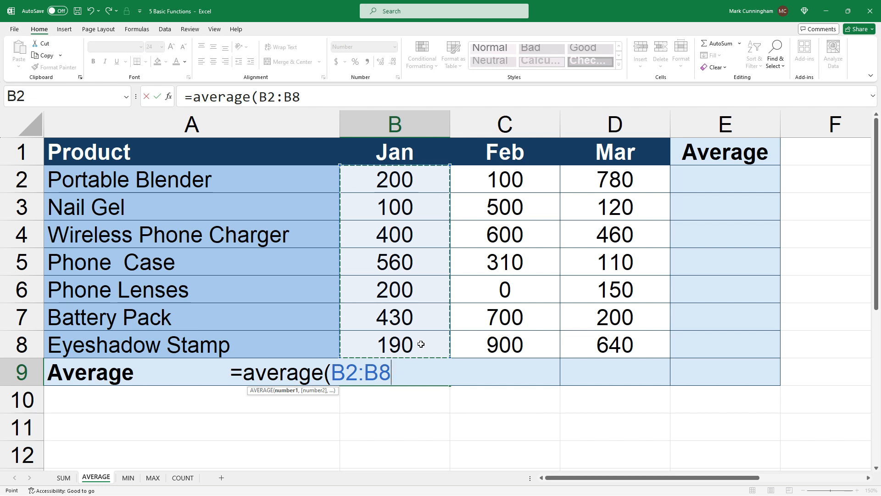
{"action": "type", "text": ")"}
{"action": "key", "text": "Return"}
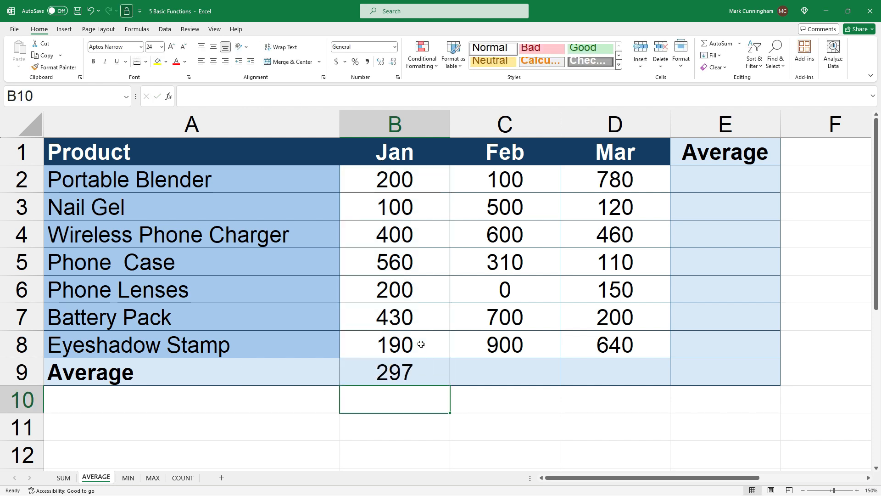
{"action": "left_click", "coordinate": [413, 381]}
{"action": "left_click", "coordinate": [319, 95]}
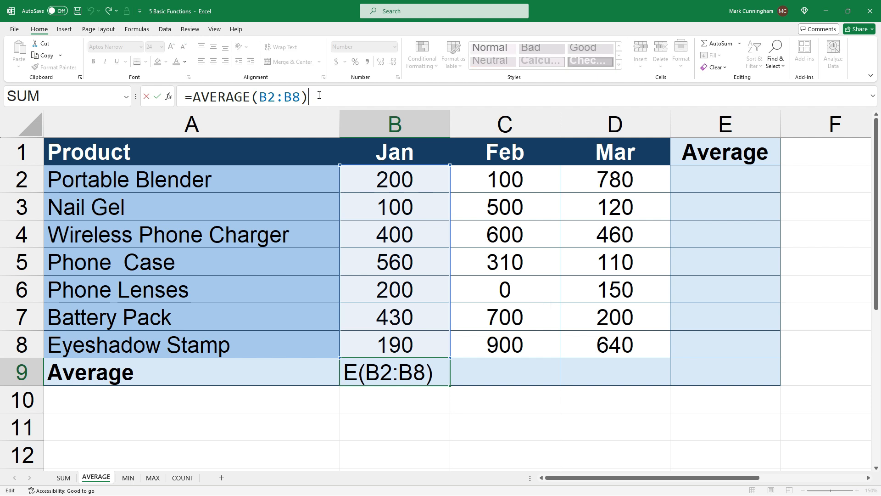
{"action": "key", "text": "Escape"}
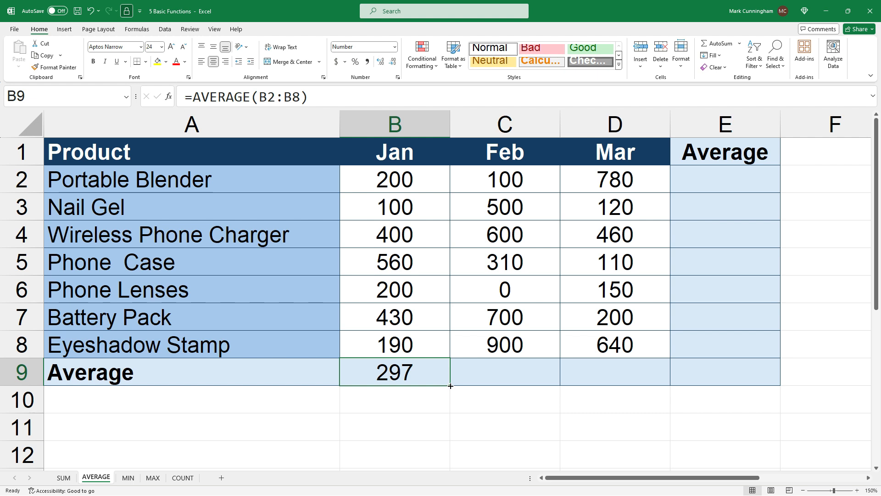
Step: Fill the January average formula from B9 into C9 and inspect the range referenced for February
{"action": "left_click_drag", "start_coordinate": [452, 390], "coordinate": [565, 388]}
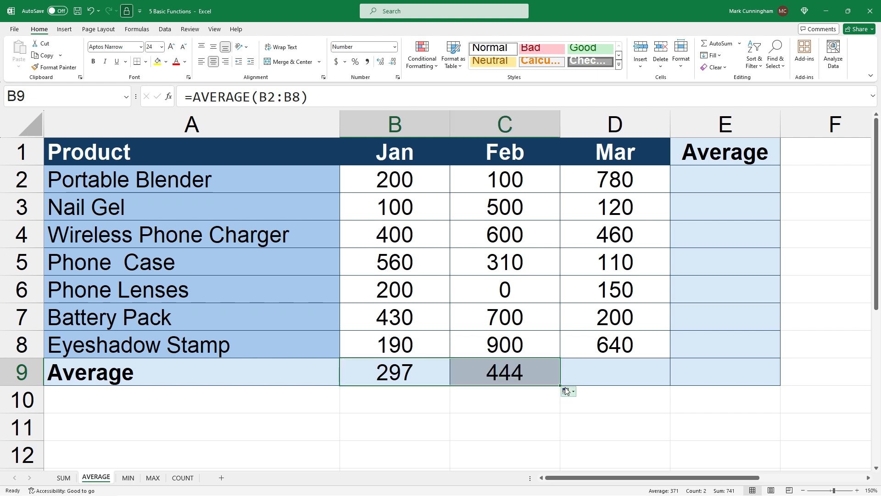
{"action": "left_click", "coordinate": [535, 376]}
{"action": "left_click", "coordinate": [396, 90]}
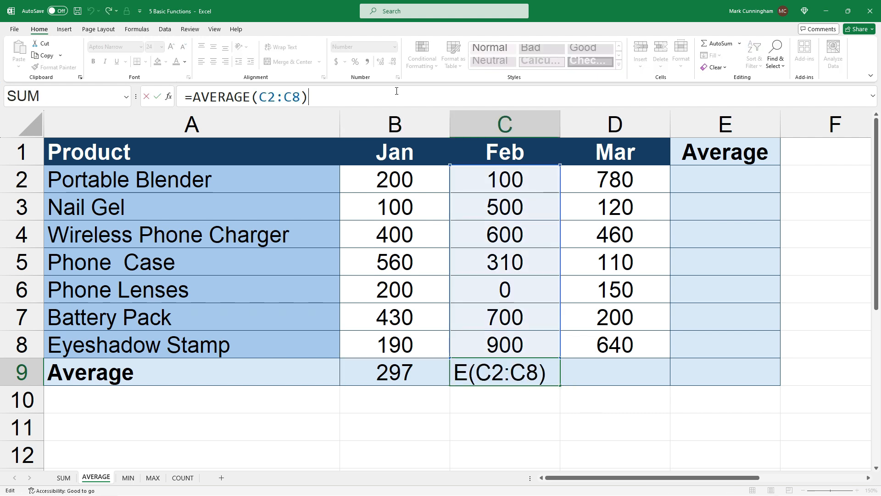
{"action": "key", "text": "Escape"}
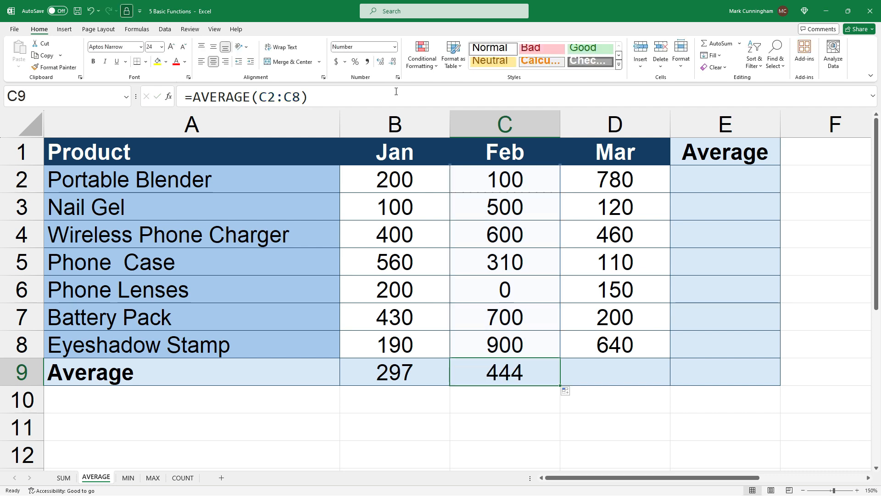
Step: Copy the February average formula from C9 into D9 and inspect the range referenced for March
{"action": "key", "text": "ctrl+c"}
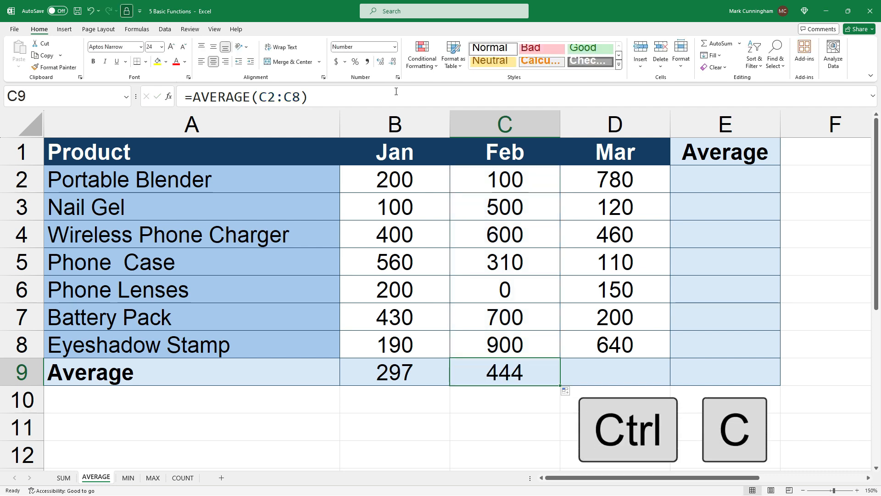
{"action": "left_click", "coordinate": [588, 368]}
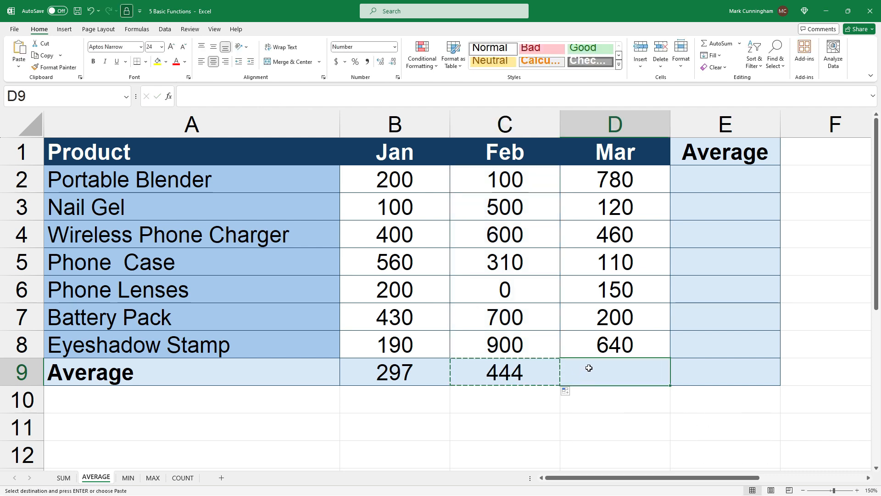
{"action": "key", "text": "ctrl+v"}
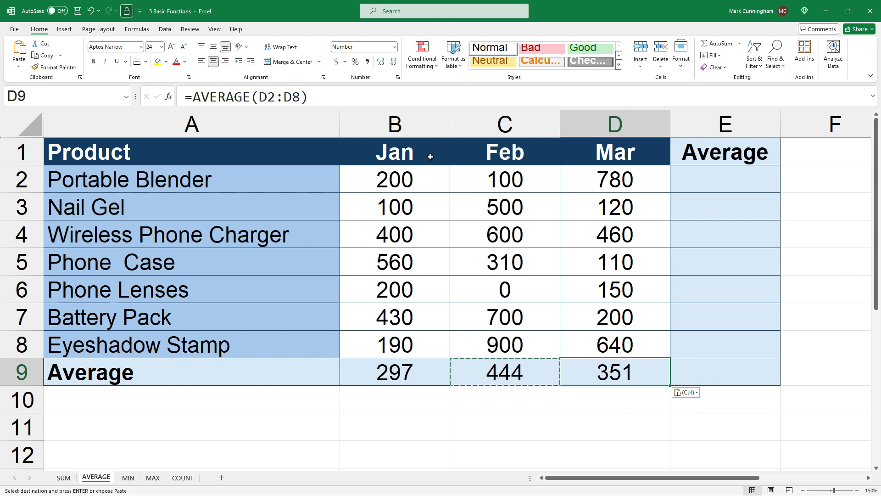
{"action": "left_click", "coordinate": [407, 96]}
{"action": "key", "text": "Escape"}
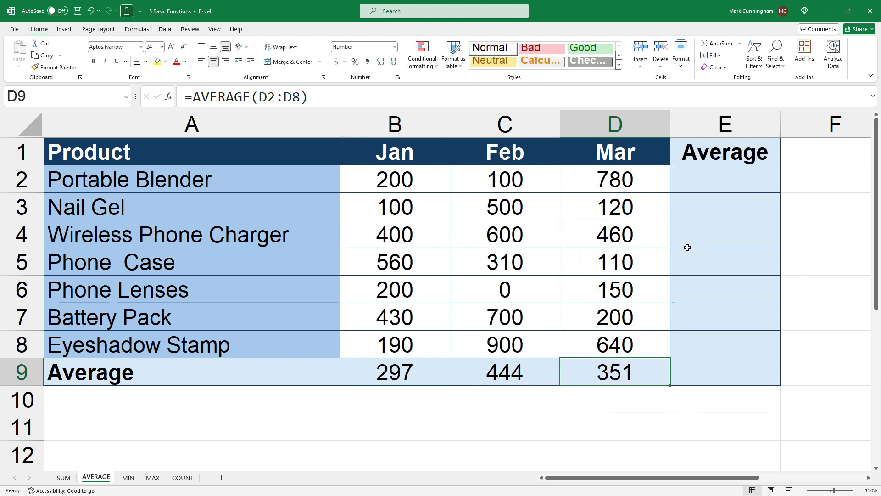
Step: Enter the formula =average(B2:D2) in E2 to average the Portable Blender row and inspect its referenced range
{"action": "left_click", "coordinate": [709, 183]}
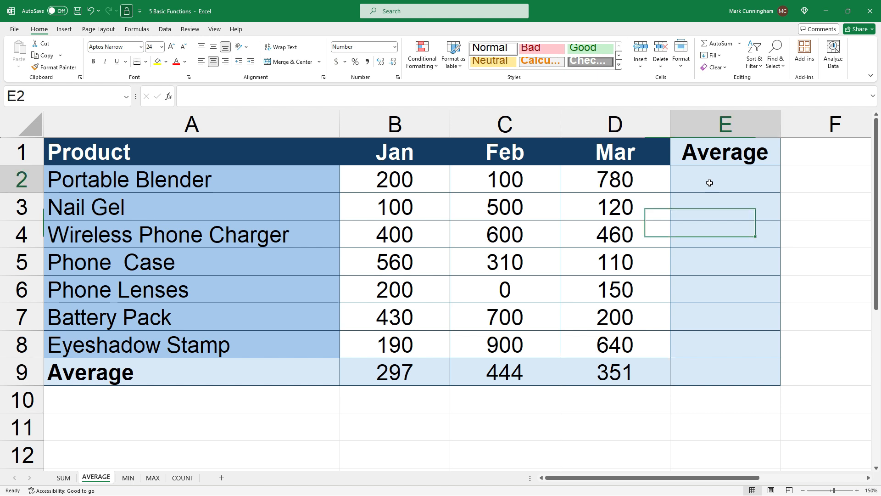
{"action": "type", "text": "=average("}
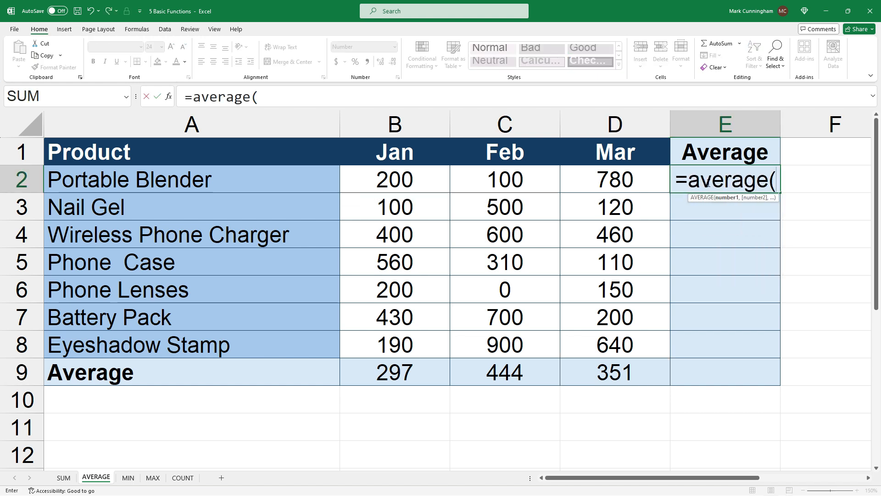
{"action": "left_click_drag", "start_coordinate": [623, 175], "coordinate": [388, 174]}
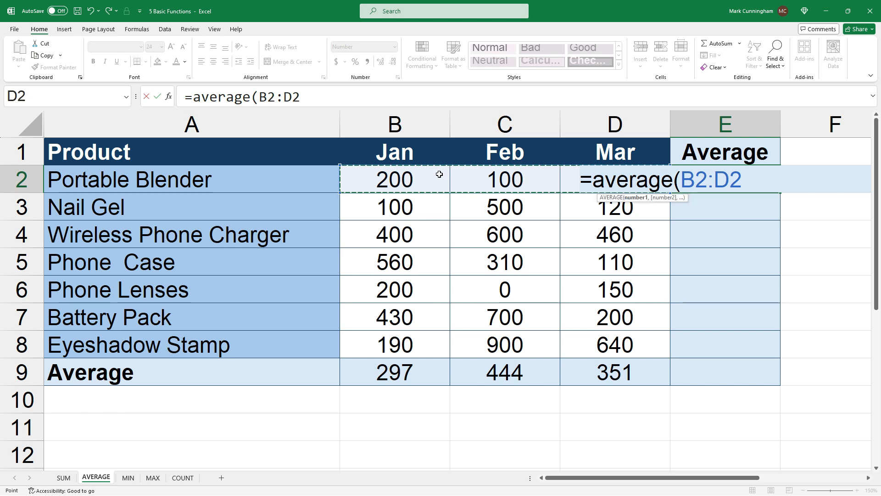
{"action": "type", "text": ")"}
{"action": "key", "text": "Return"}
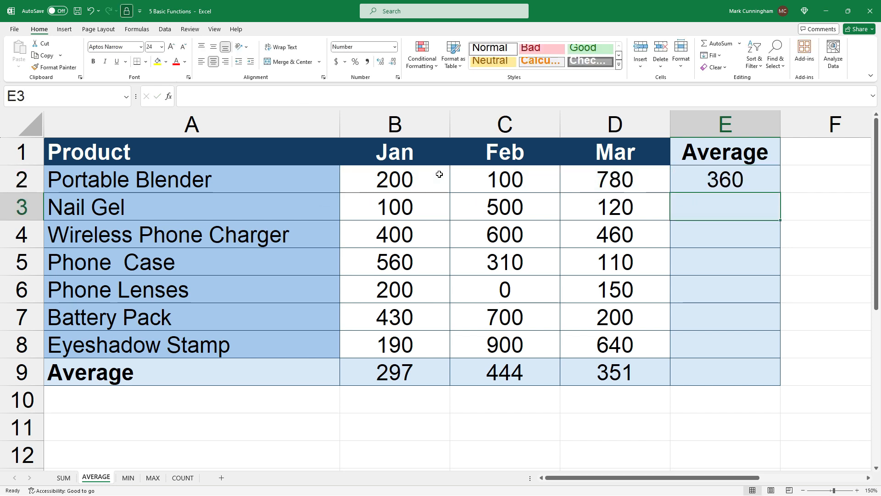
{"action": "left_click", "coordinate": [684, 190]}
{"action": "left_click", "coordinate": [628, 90]}
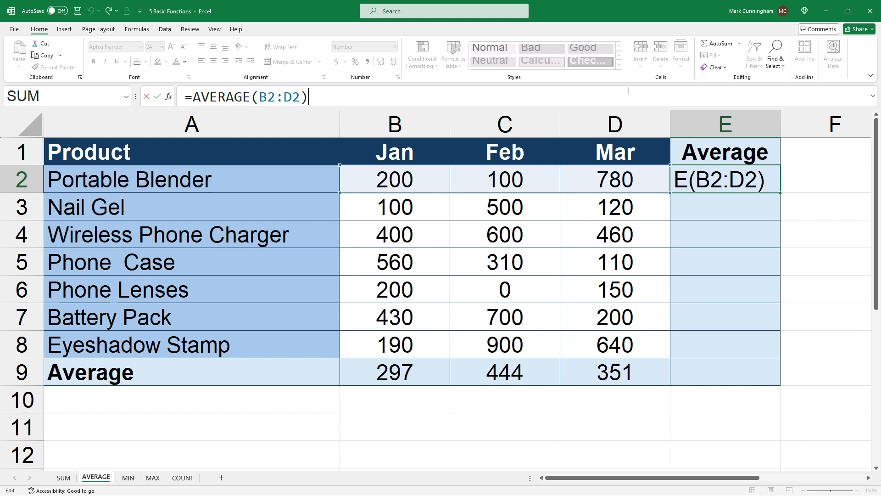
{"action": "key", "text": "ctrl+Return"}
Step: Fill the row average formula from E2 down to E5, and copy the E5 formula into E6:E8
{"action": "left_click_drag", "start_coordinate": [779, 193], "coordinate": [777, 268]}
{"action": "left_click", "coordinate": [765, 267]}
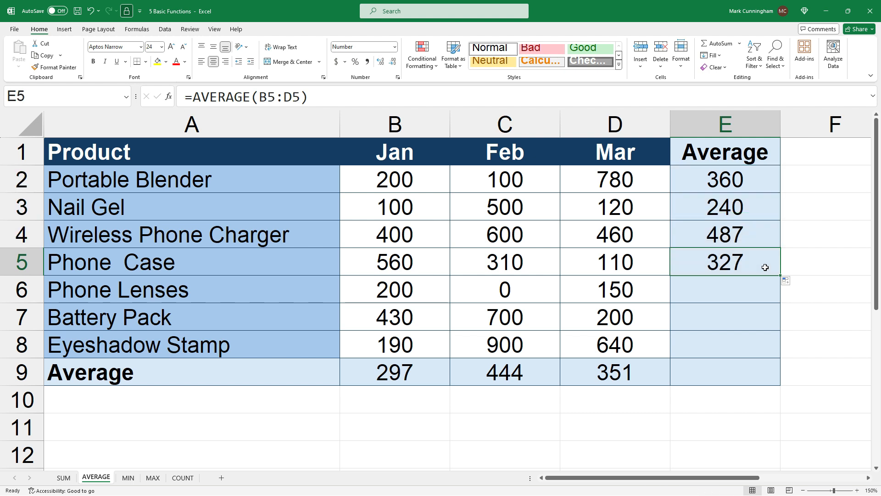
{"action": "key", "text": "ctrl+c"}
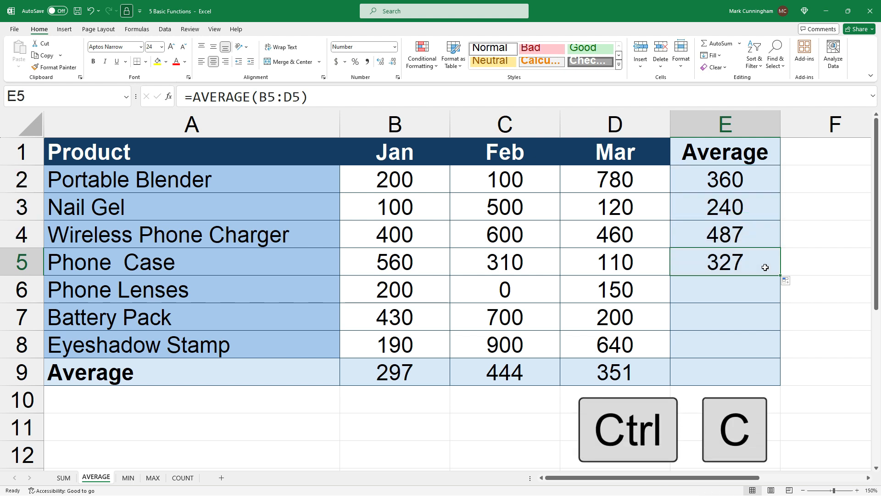
{"action": "left_click_drag", "start_coordinate": [736, 291], "coordinate": [731, 348]}
{"action": "key", "text": "ctrl+v"}
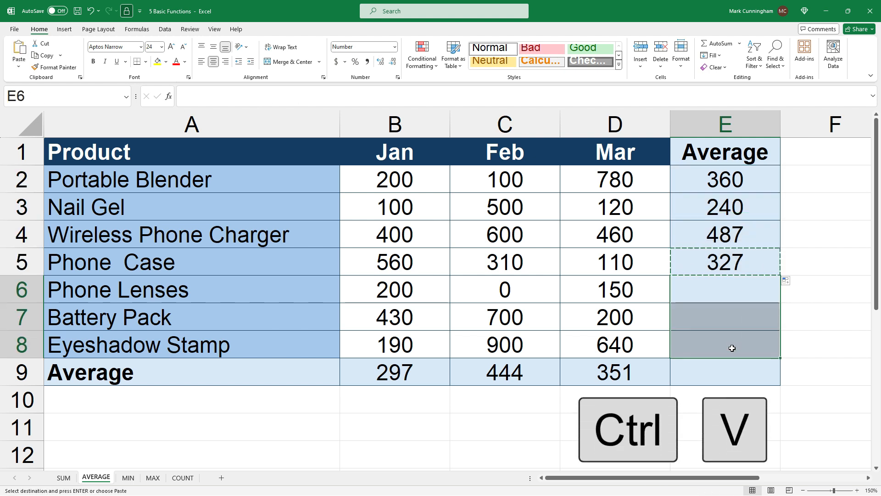
{"action": "left_click", "coordinate": [805, 326]}
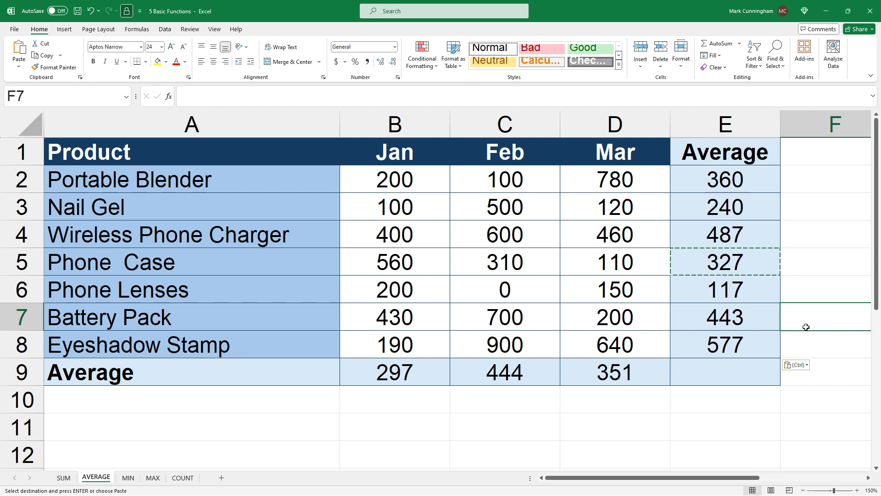
Step: Inspect the range referenced by the average formula in the Eyeshadow Stamp row
{"action": "left_click", "coordinate": [753, 342]}
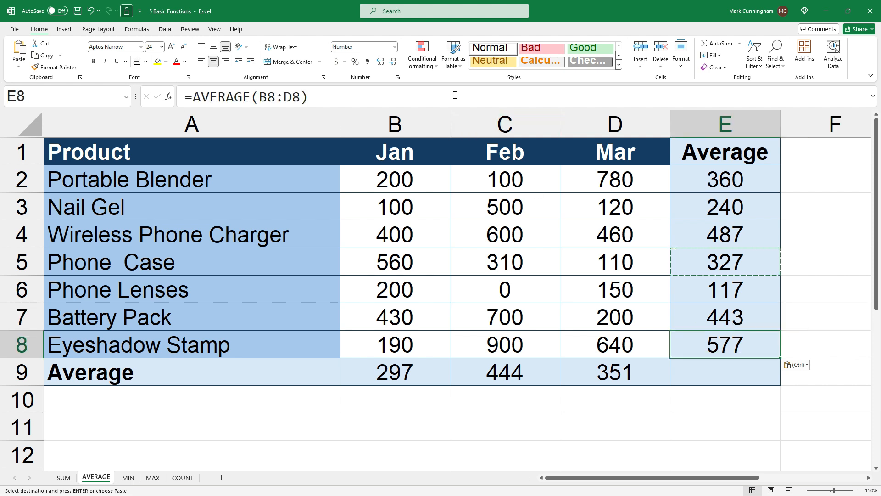
{"action": "left_click", "coordinate": [454, 94]}
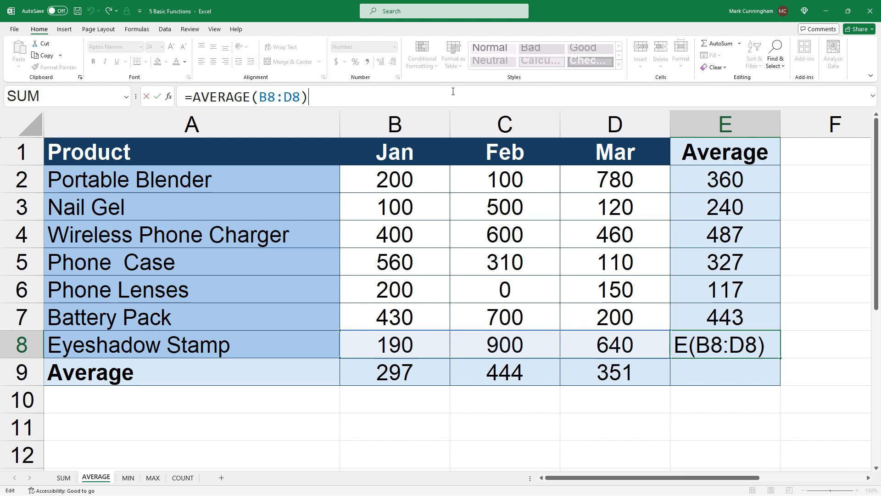
{"action": "key", "text": "ctrl+Return"}
Step: Enter the formula =average(B2:D8) in E9 for the overall average and inspect its referenced range
{"action": "left_click", "coordinate": [735, 379]}
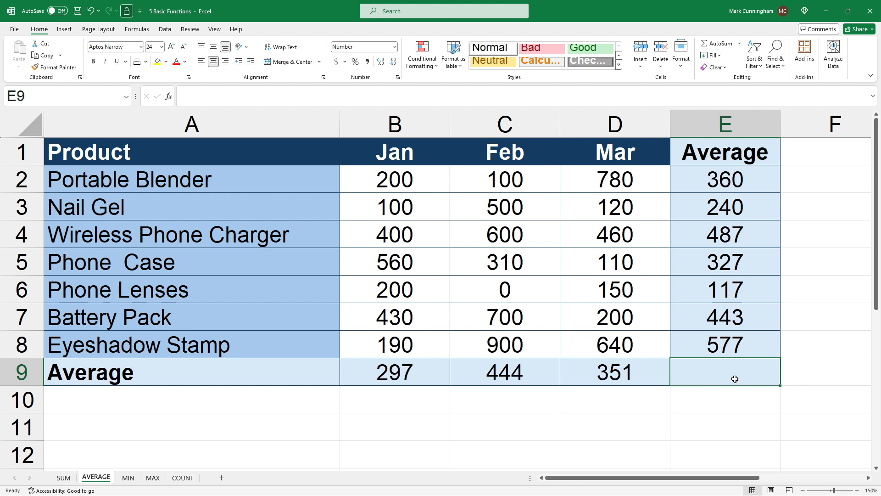
{"action": "type", "text": "=average("}
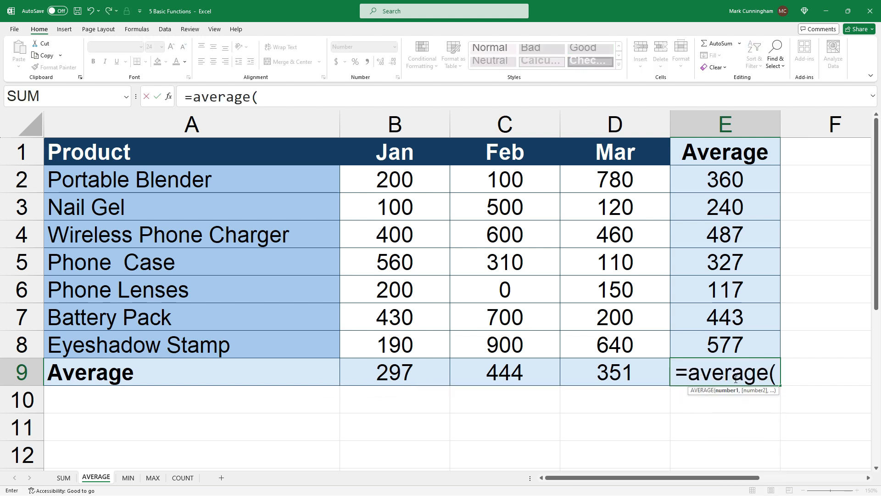
{"action": "left_click_drag", "start_coordinate": [661, 348], "coordinate": [440, 174]}
{"action": "type", "text": ")"}
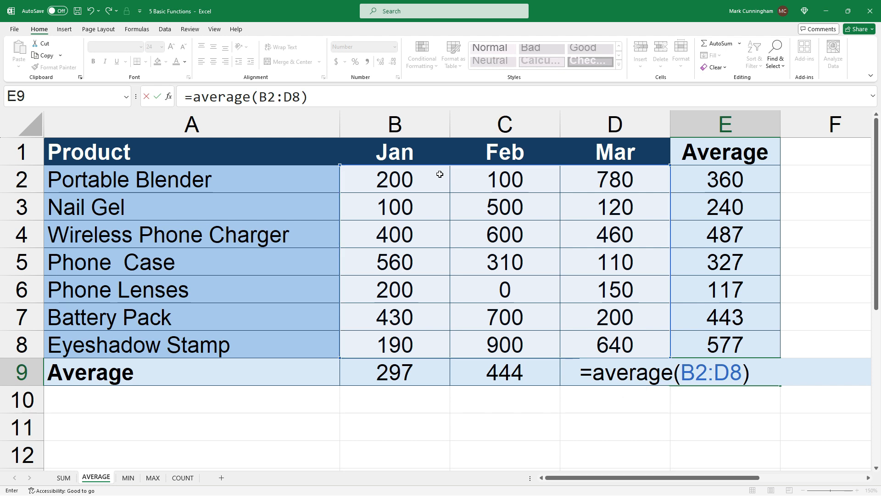
{"action": "key", "text": "Return"}
{"action": "key", "text": "Up"}
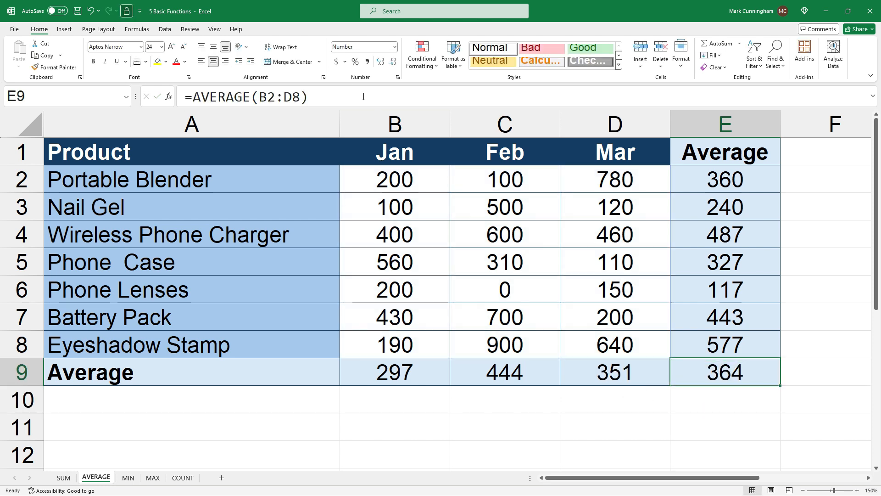
{"action": "left_click", "coordinate": [338, 100]}
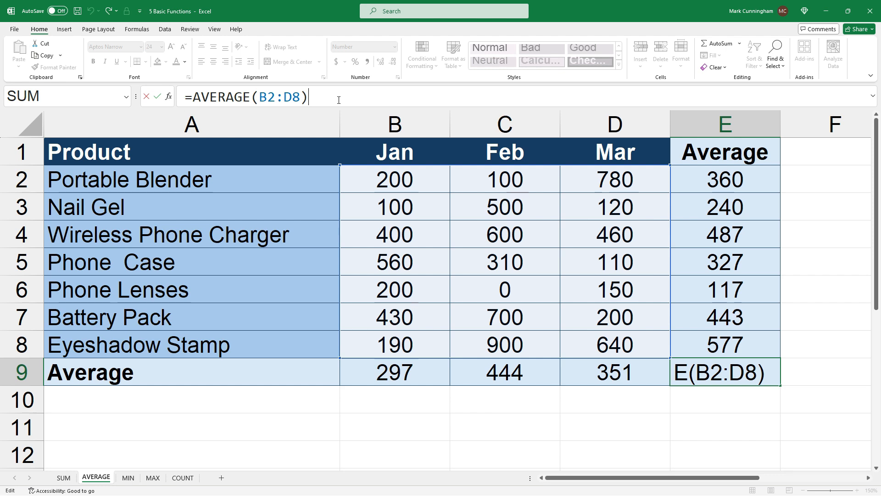
{"action": "key", "text": "ctrl+Return"}
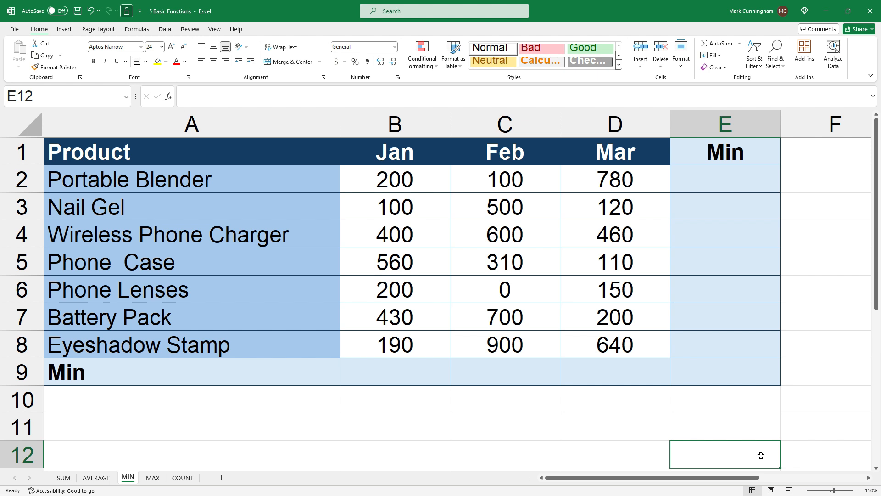
Step: Use AutoSum to enter the January minimum of B2:B8 in B9, and clear the cell after inspecting its range
{"action": "left_click", "coordinate": [410, 366]}
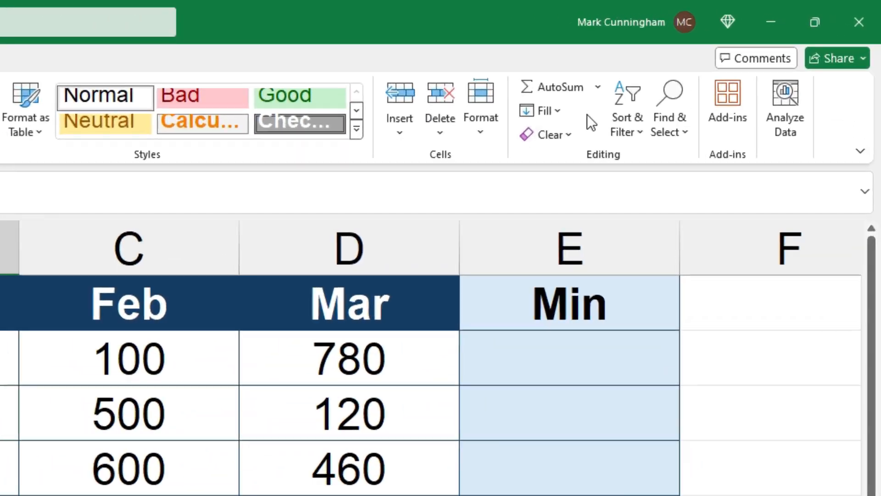
{"action": "left_click", "coordinate": [598, 87]}
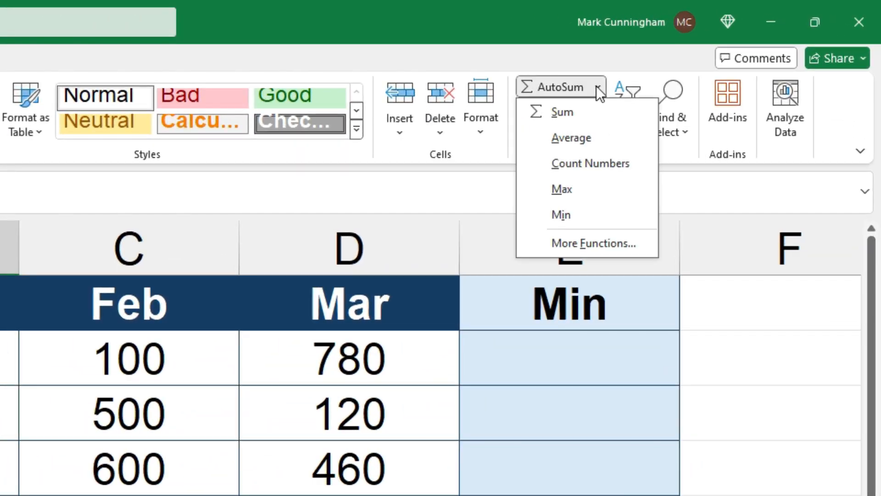
{"action": "left_click", "coordinate": [577, 213]}
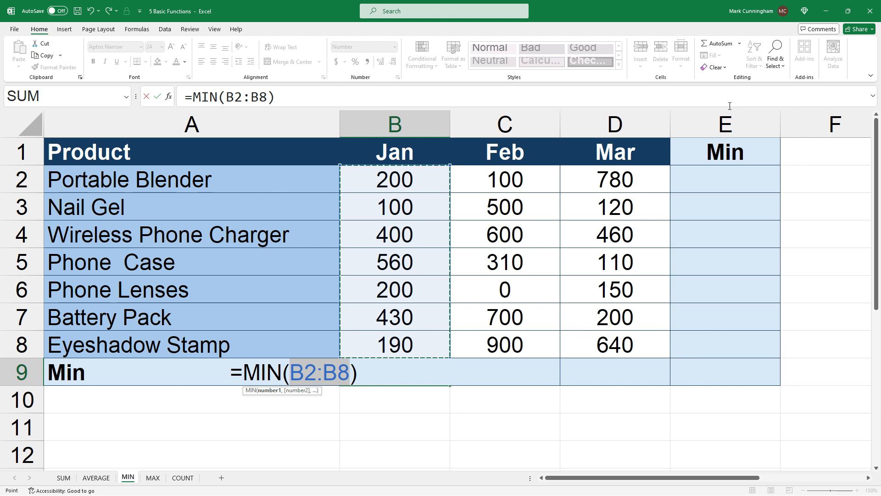
{"action": "key", "text": "Return"}
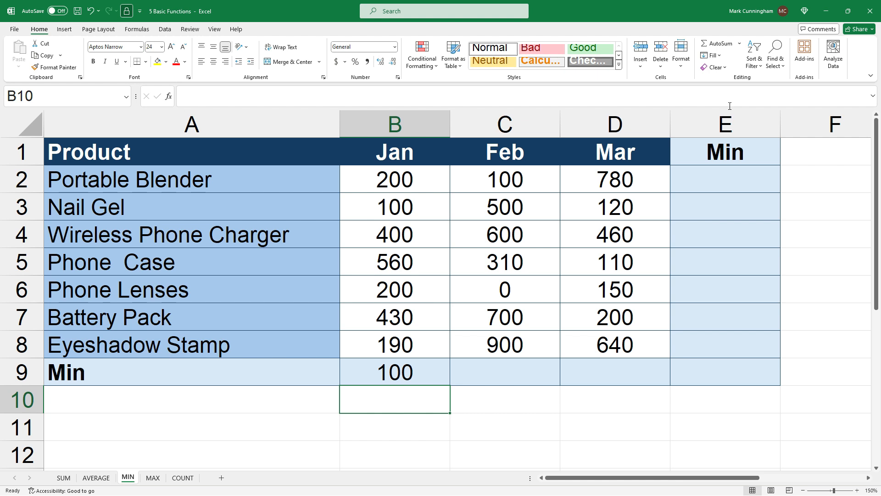
{"action": "left_click", "coordinate": [436, 374]}
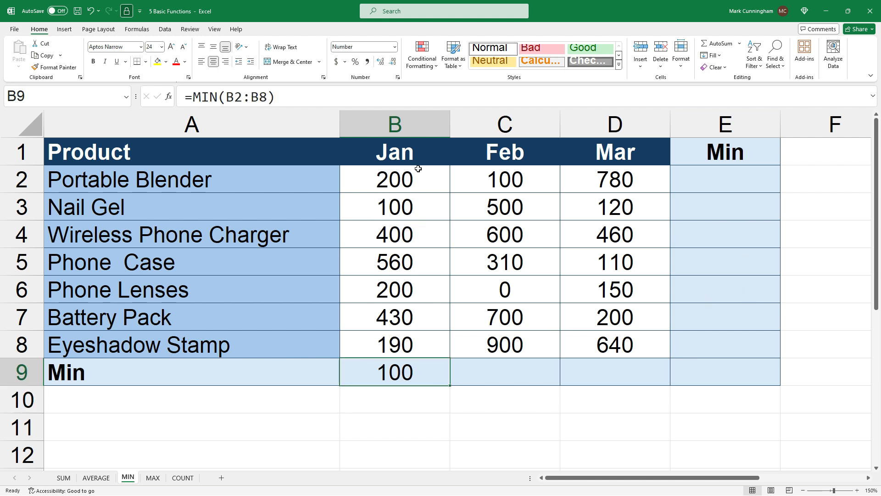
{"action": "left_click", "coordinate": [415, 101]}
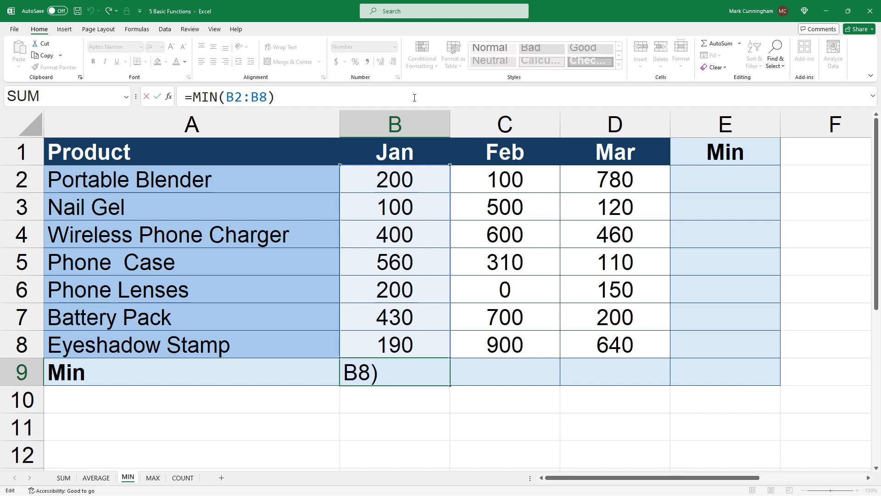
{"action": "key", "text": "Escape"}
{"action": "key", "text": "Delete"}
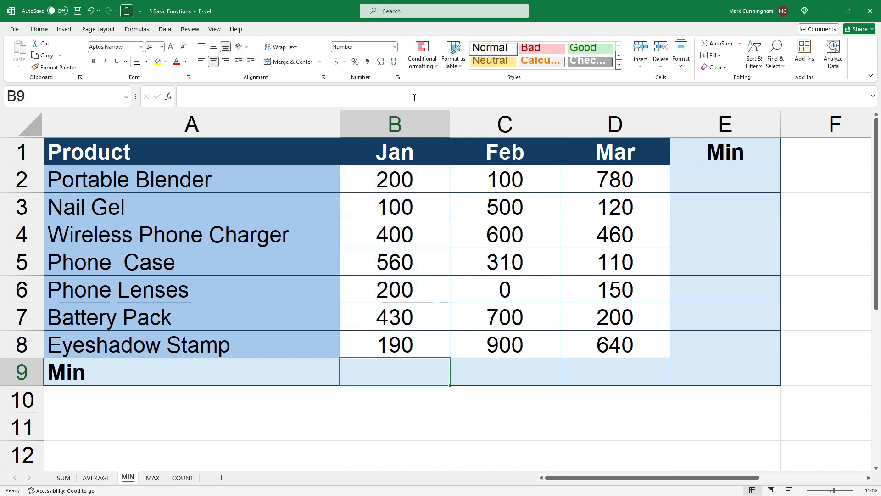
Step: Enter the formula =min(B2:B8) in B9 for the January minimum and inspect its referenced range
{"action": "type", "text": "=min("}
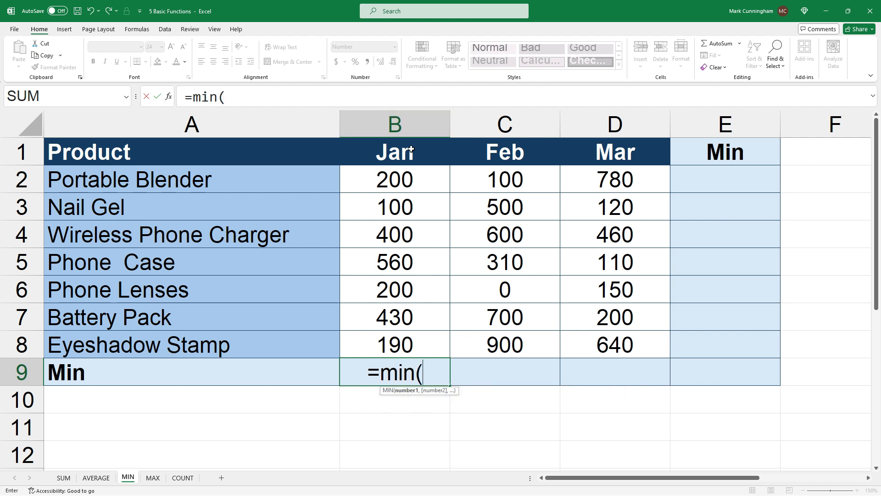
{"action": "left_click_drag", "start_coordinate": [394, 180], "coordinate": [394, 335]}
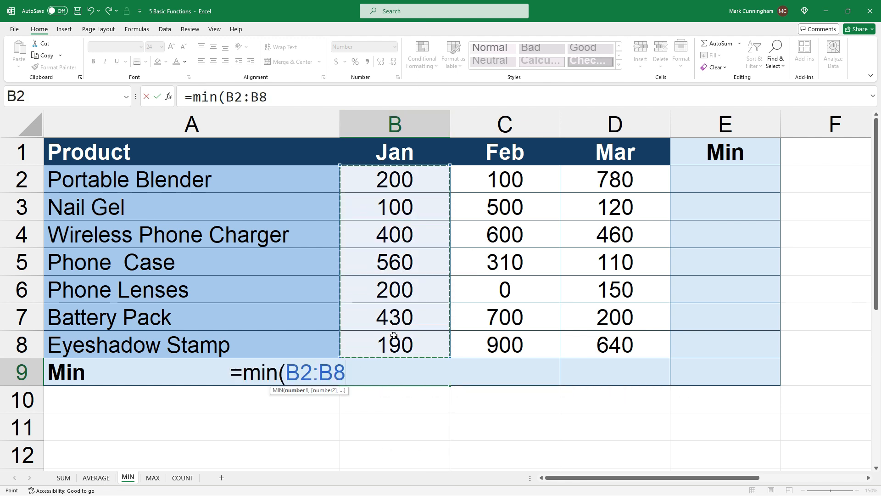
{"action": "key", "text": "Return"}
{"action": "left_click", "coordinate": [403, 373]}
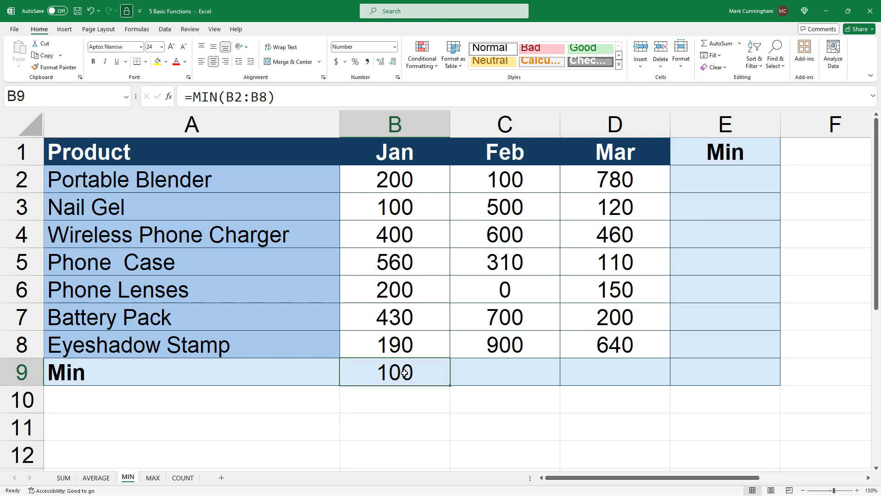
{"action": "left_click", "coordinate": [362, 93]}
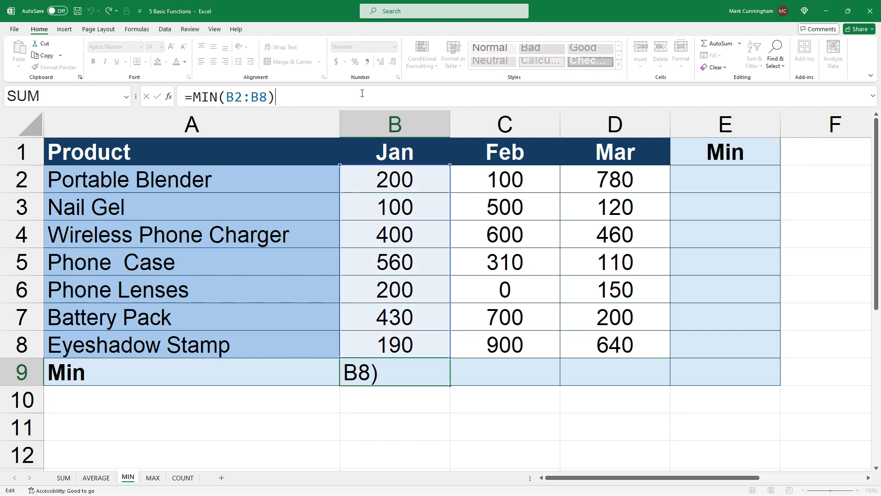
{"action": "key", "text": "Escape"}
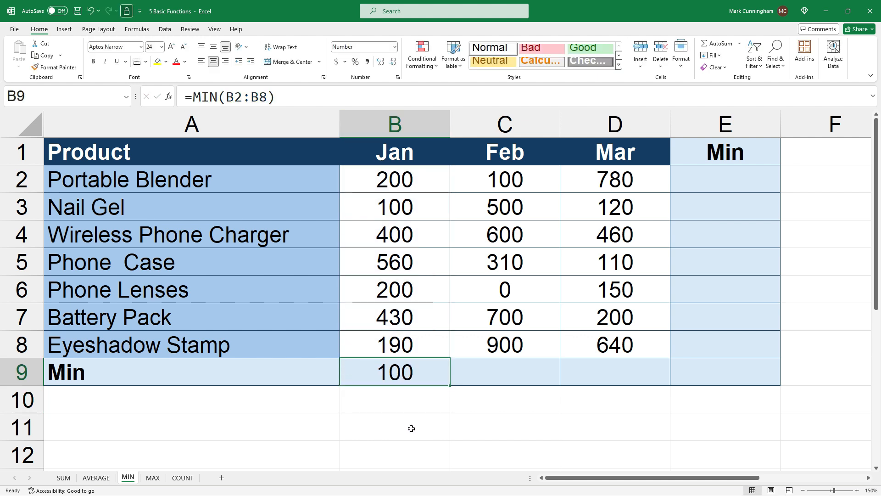
Step: Fill the January minimum formula from B9 into C9 and inspect the range referenced for February
{"action": "left_click_drag", "start_coordinate": [451, 386], "coordinate": [547, 387]}
{"action": "left_click", "coordinate": [543, 373]}
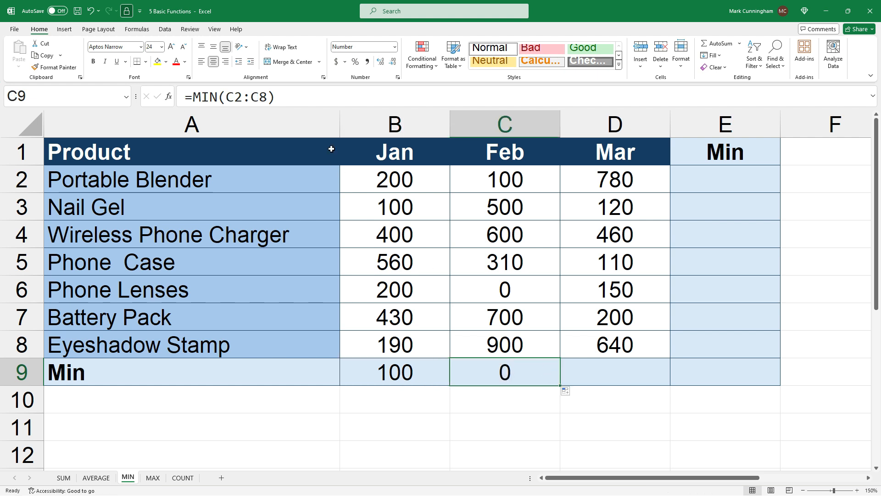
{"action": "left_click", "coordinate": [324, 97]}
{"action": "key", "text": "Escape"}
Step: Copy the February minimum formula from C9 into D9 and inspect the range referenced for March
{"action": "key", "text": "ctrl+c"}
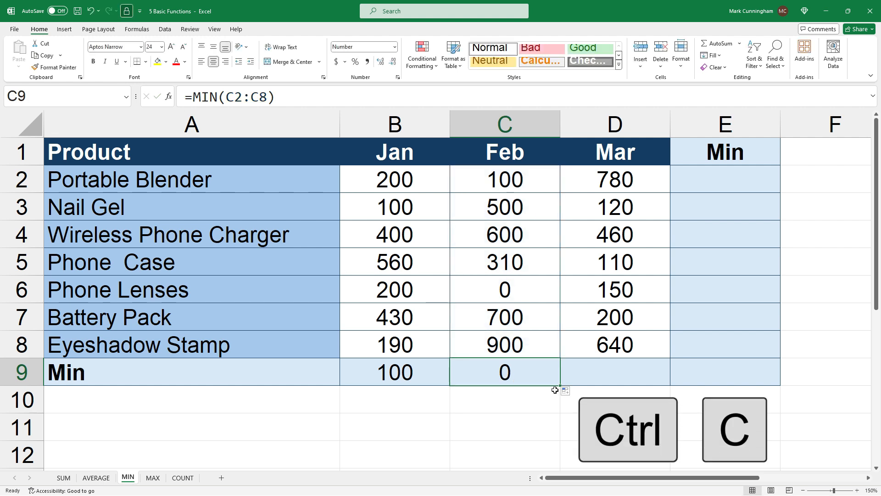
{"action": "left_click", "coordinate": [606, 374]}
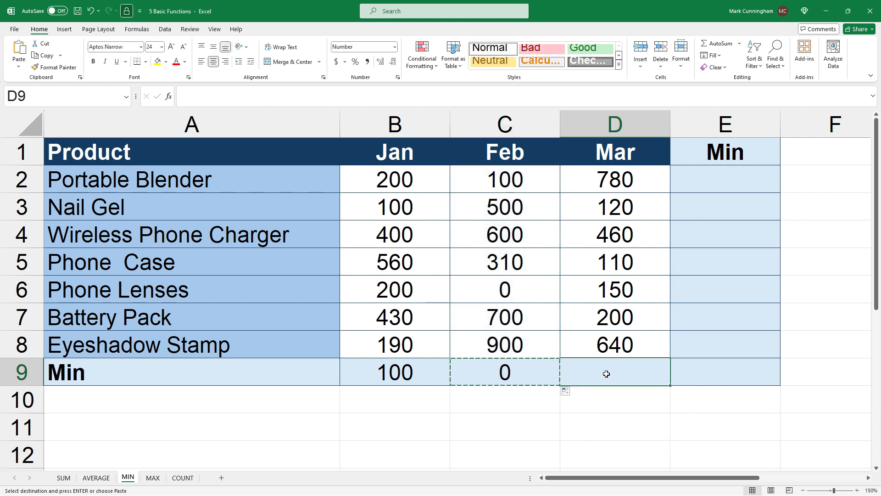
{"action": "key", "text": "ctrl+v"}
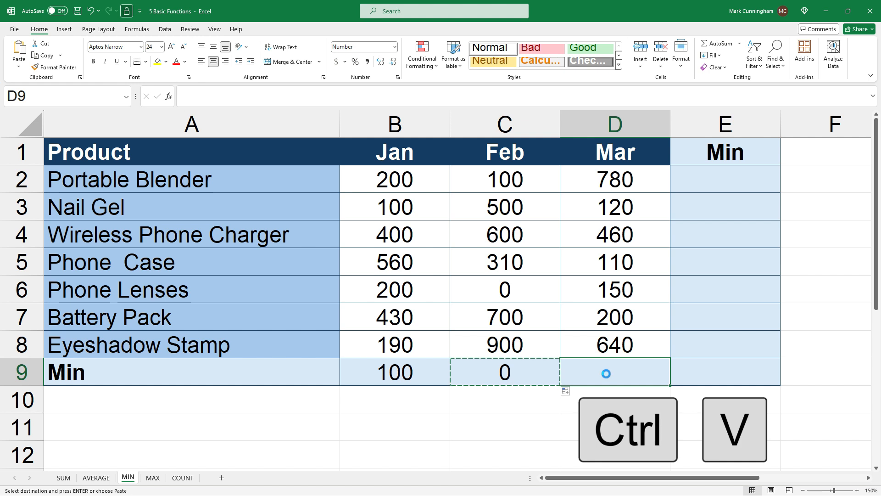
{"action": "key", "text": "Down"}
{"action": "key", "text": "Up"}
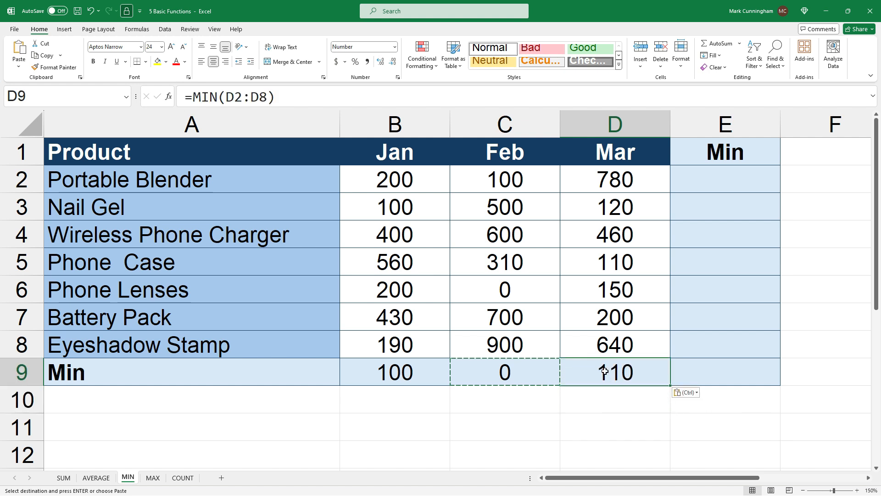
{"action": "left_click", "coordinate": [512, 101]}
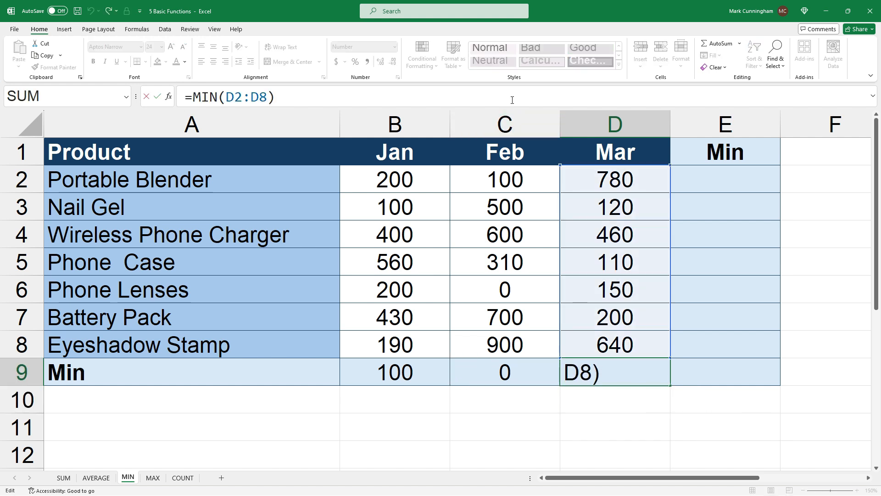
{"action": "key", "text": "Escape"}
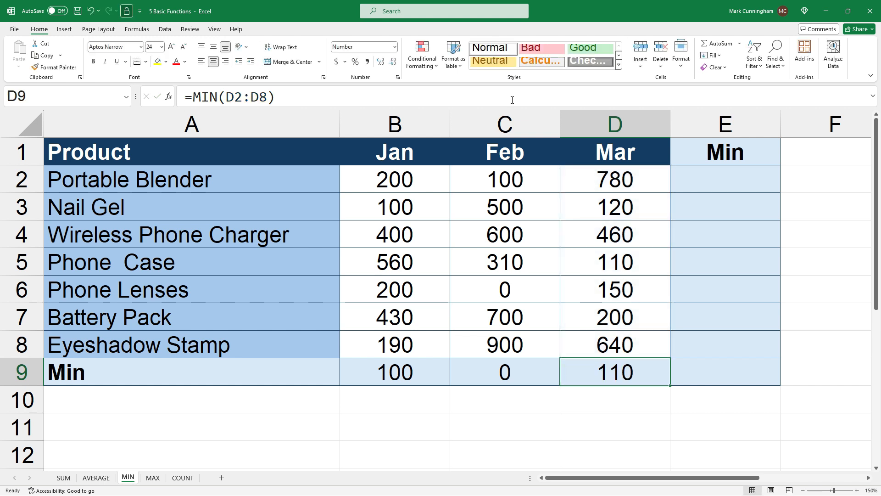
Step: Enter the formula =min(B2:D2) in E2 for the Portable Blender row minimum and inspect its referenced range
{"action": "left_click", "coordinate": [722, 177]}
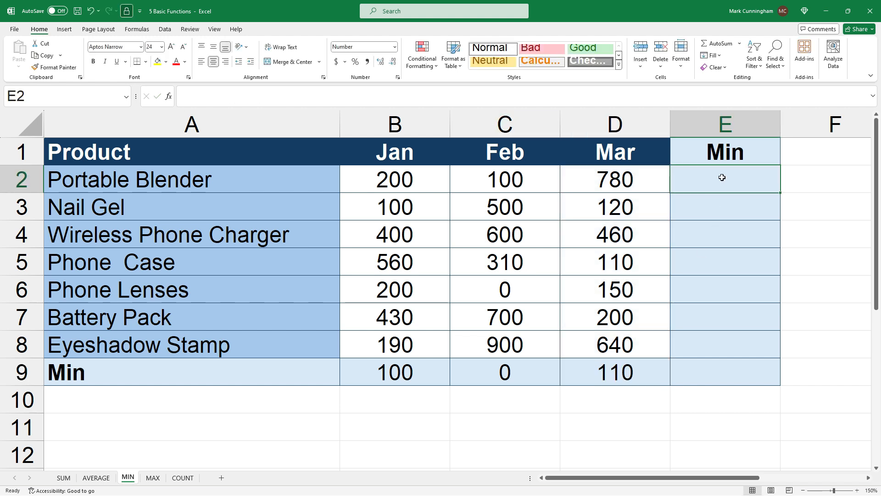
{"action": "type", "text": "=min("}
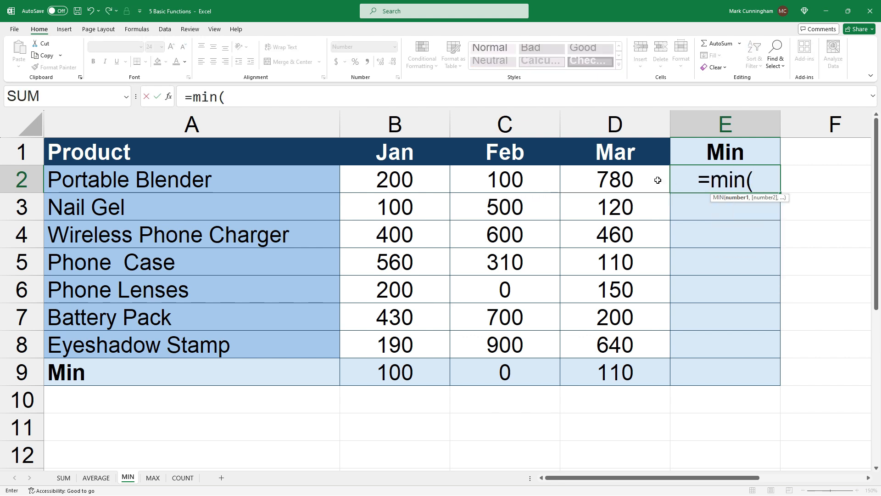
{"action": "left_click_drag", "start_coordinate": [656, 179], "coordinate": [423, 179]}
{"action": "key", "text": "Return"}
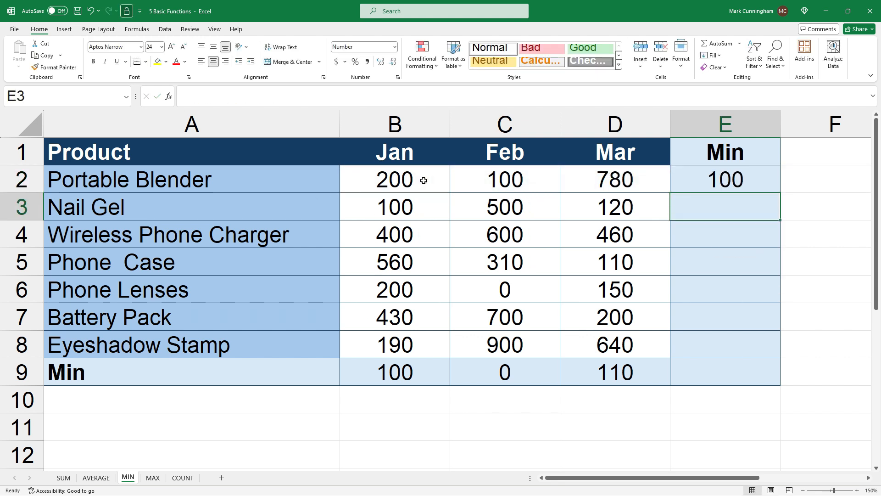
{"action": "left_click", "coordinate": [752, 176]}
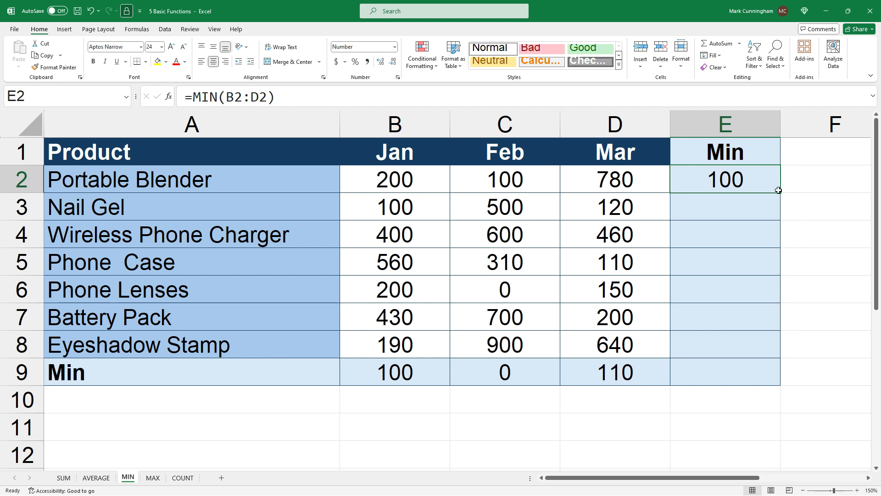
{"action": "left_click", "coordinate": [692, 97]}
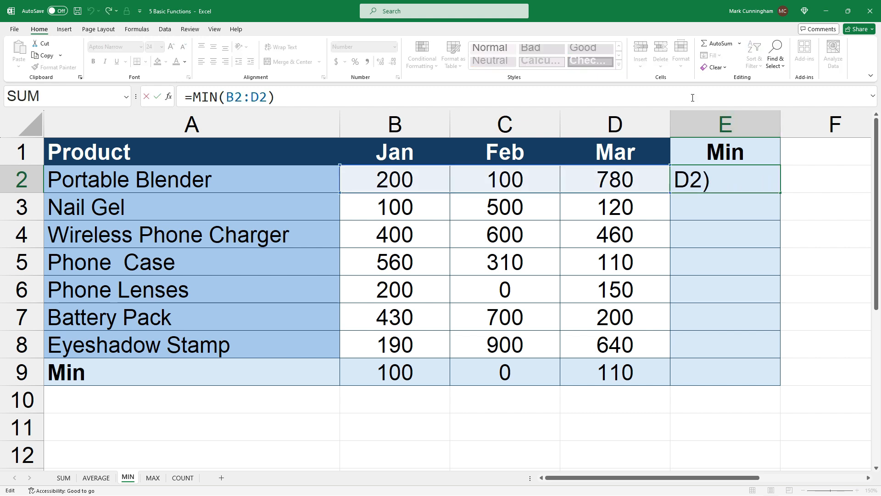
{"action": "key", "text": "Escape"}
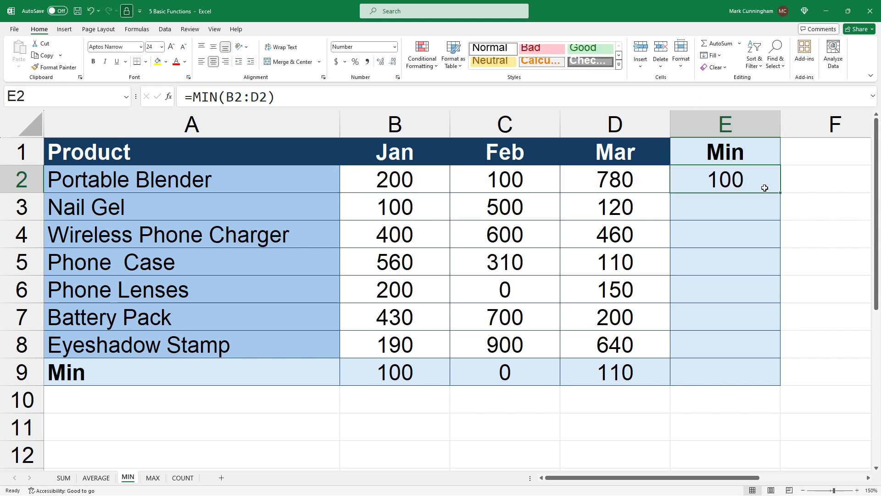
Step: Fill the row minimum formula from E2 down to E5, and copy the E5 formula into E6:E8
{"action": "left_click_drag", "start_coordinate": [781, 193], "coordinate": [776, 277]}
{"action": "left_click", "coordinate": [742, 264]}
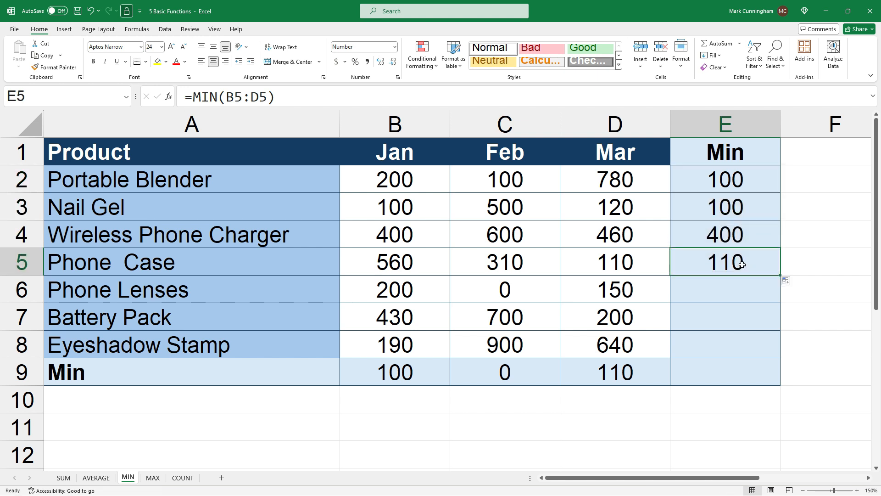
{"action": "key", "text": "ctrl+c"}
{"action": "left_click_drag", "start_coordinate": [704, 289], "coordinate": [698, 340]}
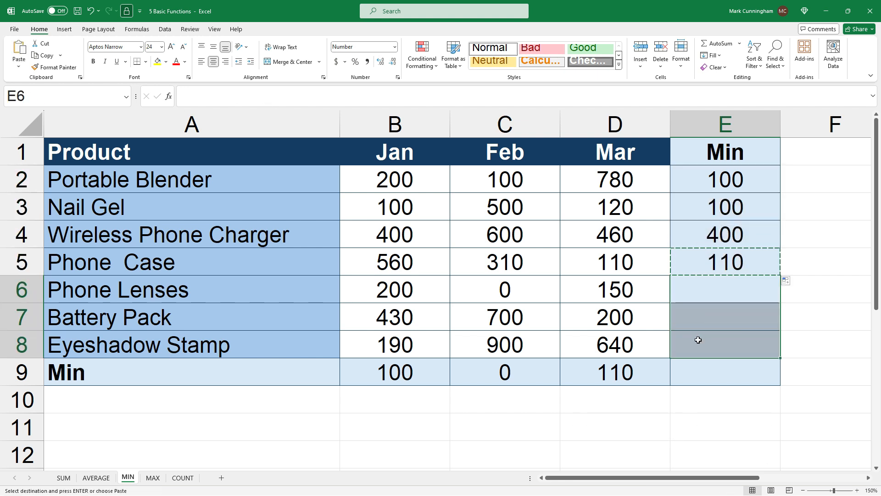
{"action": "key", "text": "ctrl+v"}
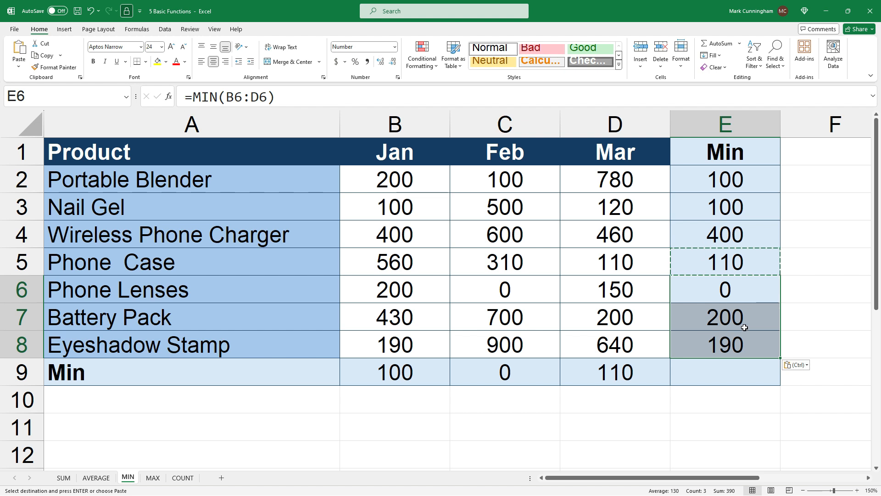
Step: Inspect the range referenced by the minimum formula in the Eyeshadow Stamp row
{"action": "left_click", "coordinate": [808, 309]}
{"action": "left_click", "coordinate": [773, 336]}
{"action": "left_click", "coordinate": [463, 93]}
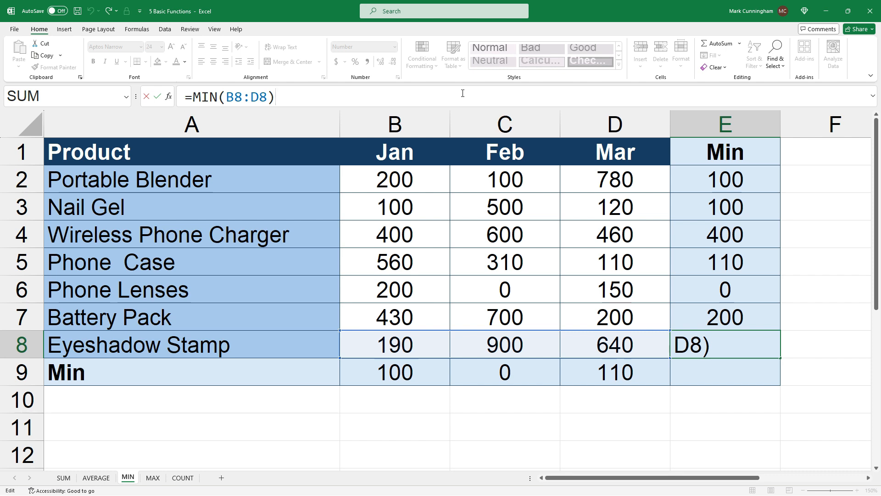
Step: Enter the formula =min(B2:D8) in E9 for the minimum of all monthly sales and inspect its referenced range
{"action": "key", "text": "ctrl+Return"}
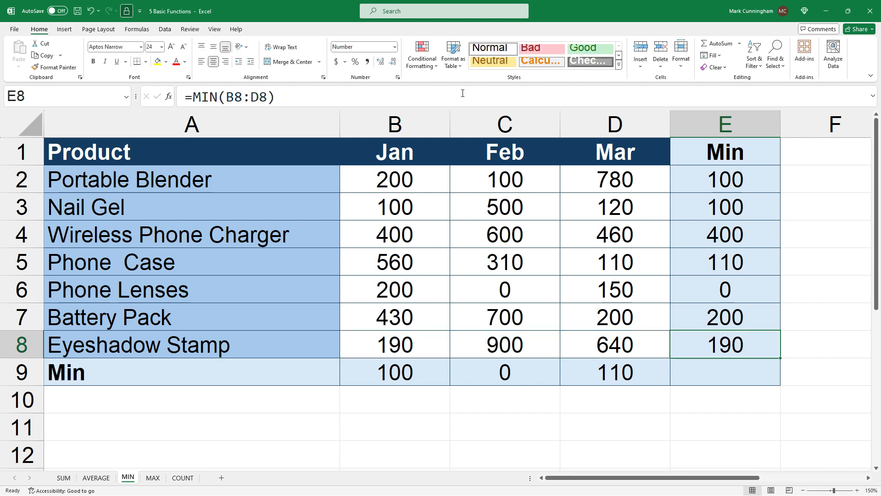
{"action": "left_click", "coordinate": [726, 377]}
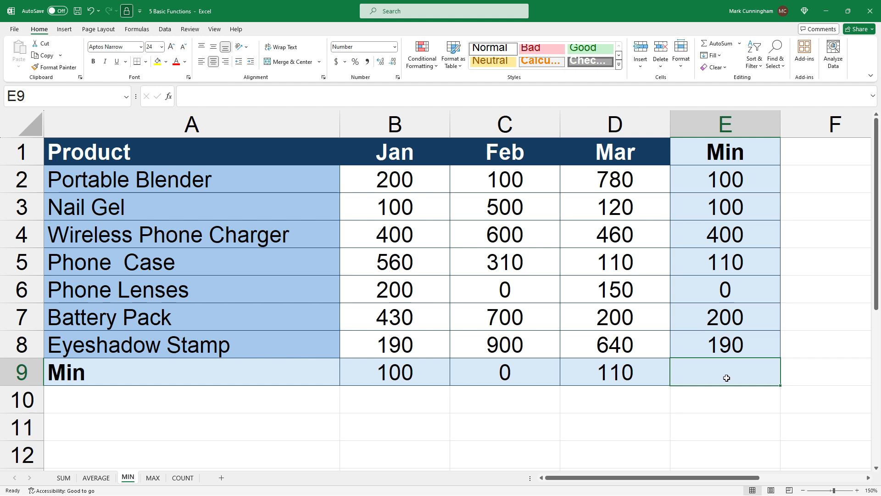
{"action": "type", "text": "=min("}
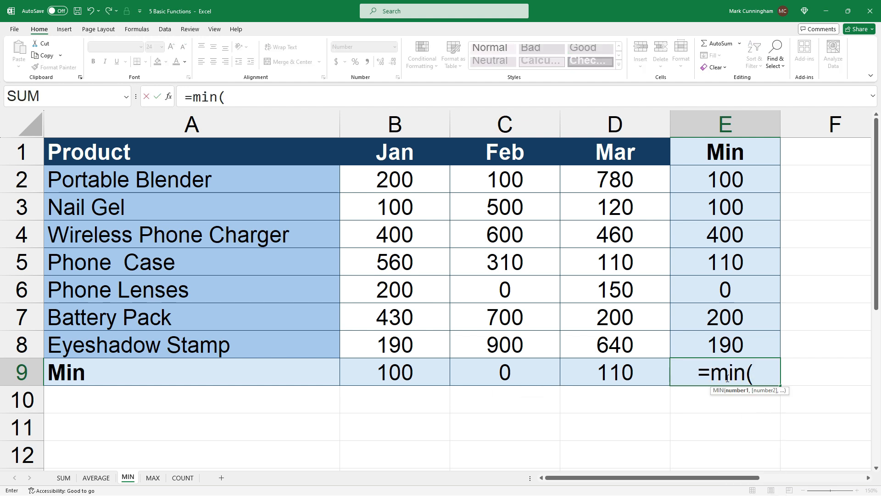
{"action": "left_click_drag", "start_coordinate": [631, 348], "coordinate": [427, 183]}
{"action": "type", "text": ")"}
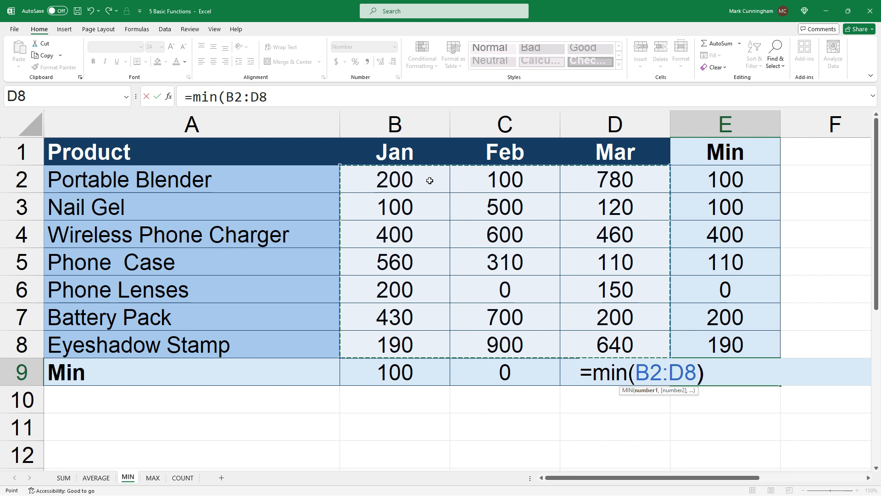
{"action": "key", "text": "Return"}
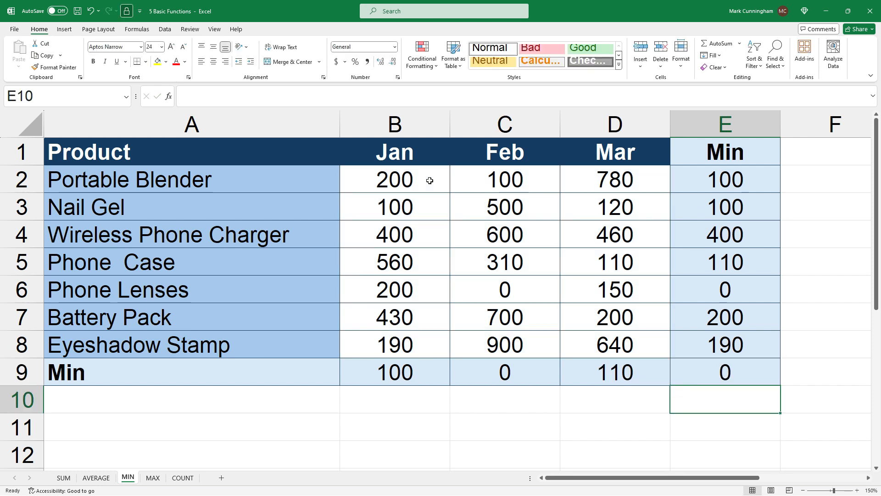
{"action": "left_click", "coordinate": [718, 380]}
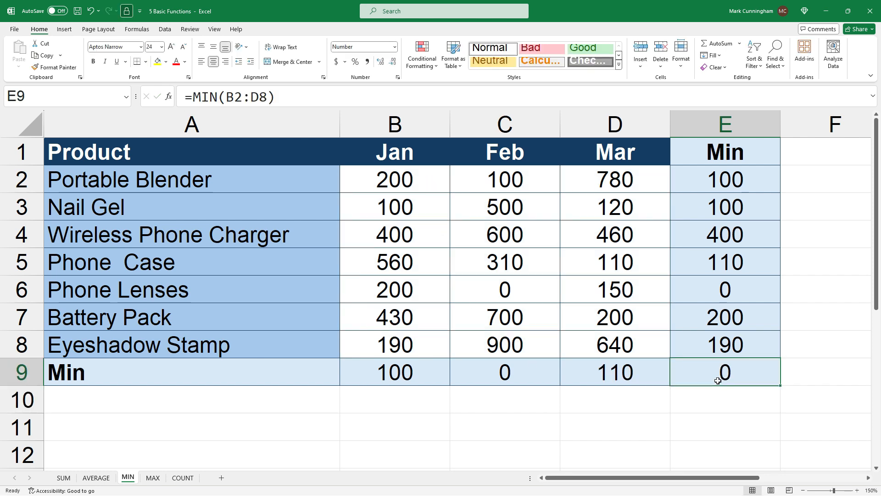
{"action": "left_click", "coordinate": [396, 94]}
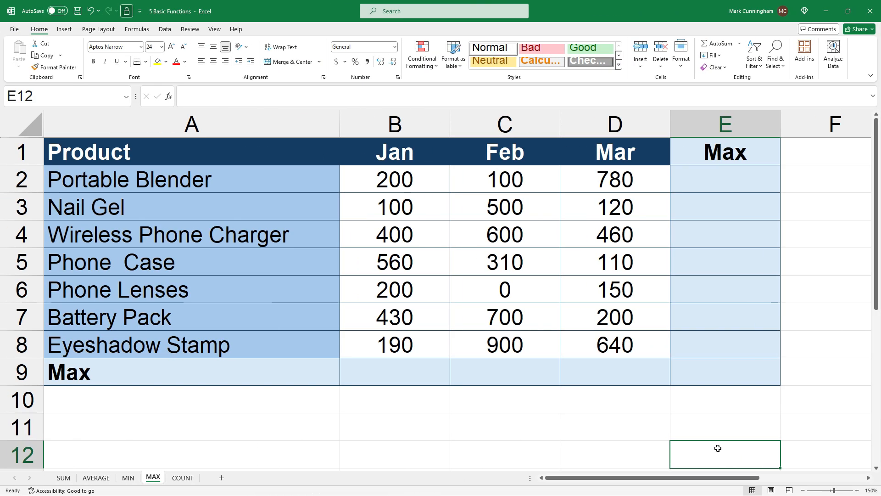
Step: On the MAX sheet, insert the January maximum of B2:B8 in B9 using AutoSum's Max function and inspect its referenced range
{"action": "left_click", "coordinate": [419, 375]}
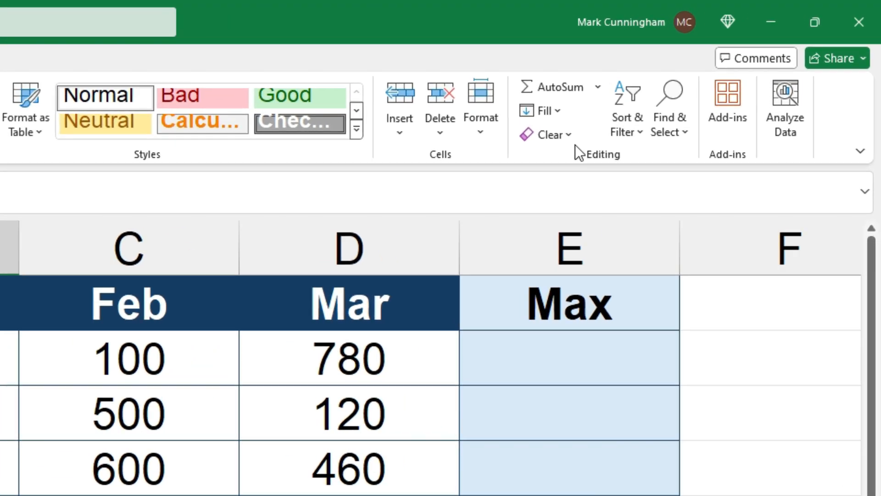
{"action": "left_click", "coordinate": [597, 87]}
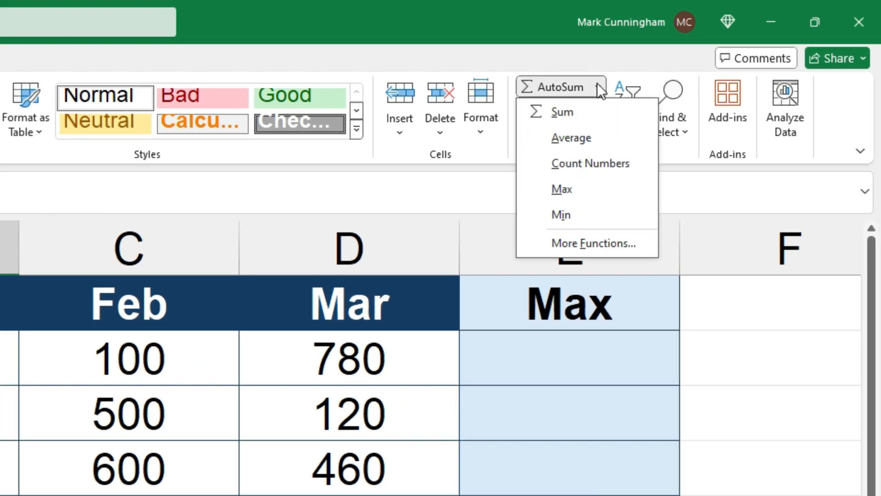
{"action": "left_click", "coordinate": [577, 194]}
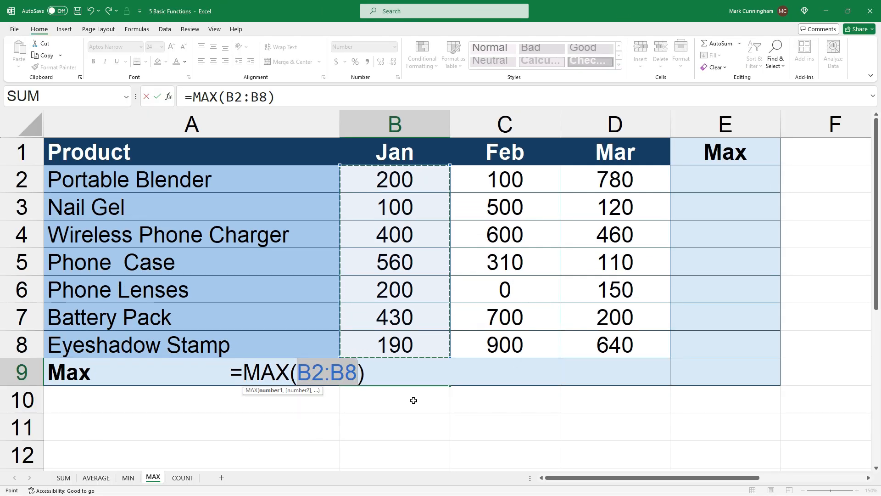
{"action": "key", "text": "Return"}
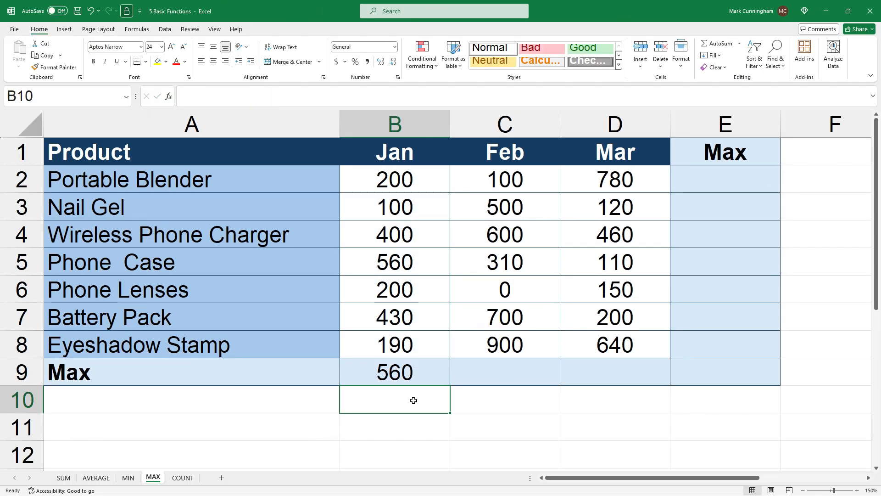
{"action": "left_click", "coordinate": [434, 375]}
{"action": "left_click", "coordinate": [310, 101]}
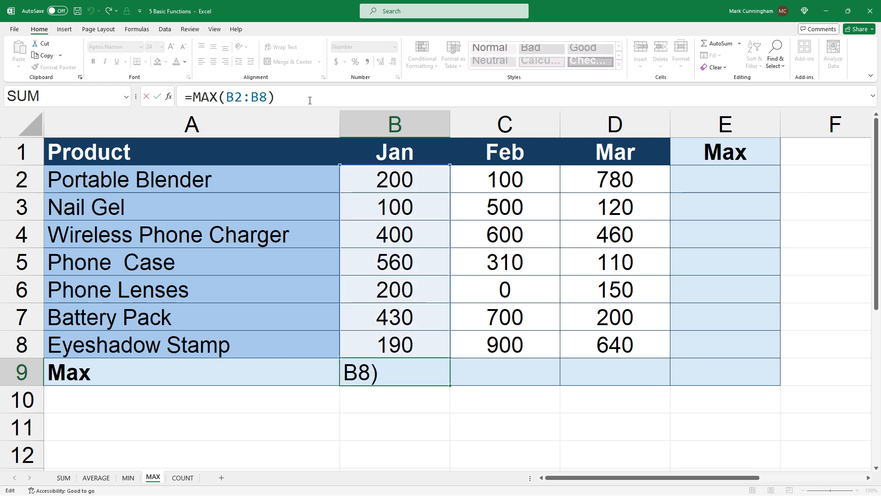
{"action": "key", "text": "Escape"}
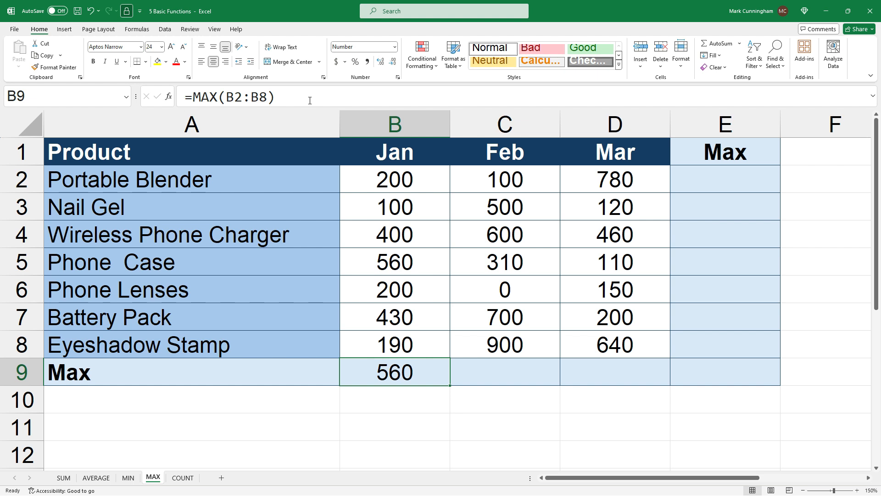
Step: Clear B9 and enter the January maximum manually as =max(B2:B8)
{"action": "key", "text": "Delete"}
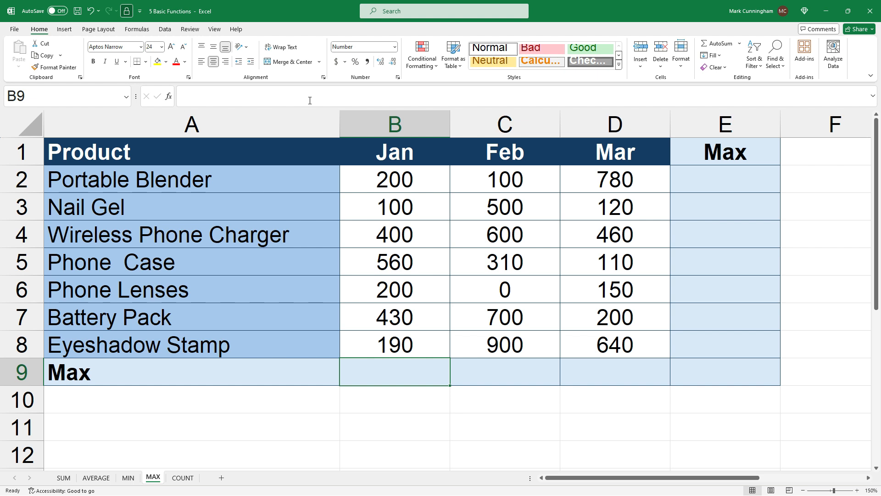
{"action": "type", "text": "=max("}
{"action": "left_click_drag", "start_coordinate": [403, 173], "coordinate": [391, 348]}
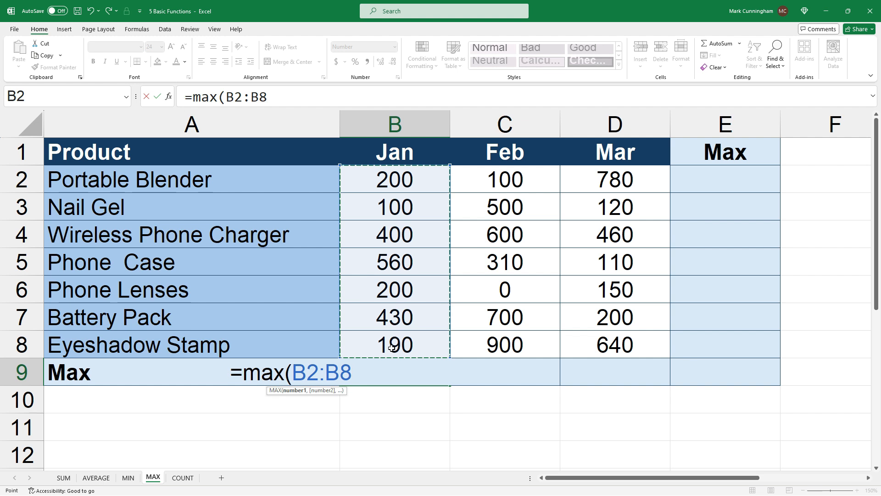
{"action": "type", "text": ")"}
{"action": "key", "text": "Return"}
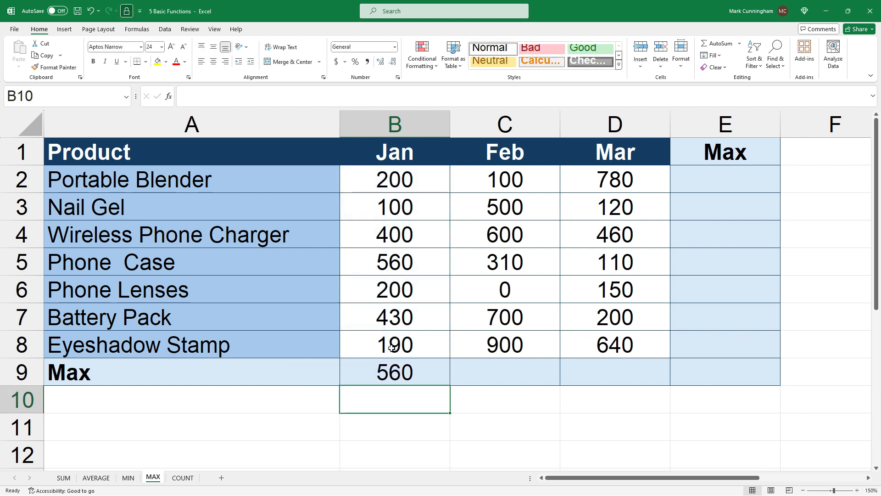
Step: Inspect the range referenced by the January maximum formula in B9 and fill the formula across to C9
{"action": "left_click", "coordinate": [410, 371]}
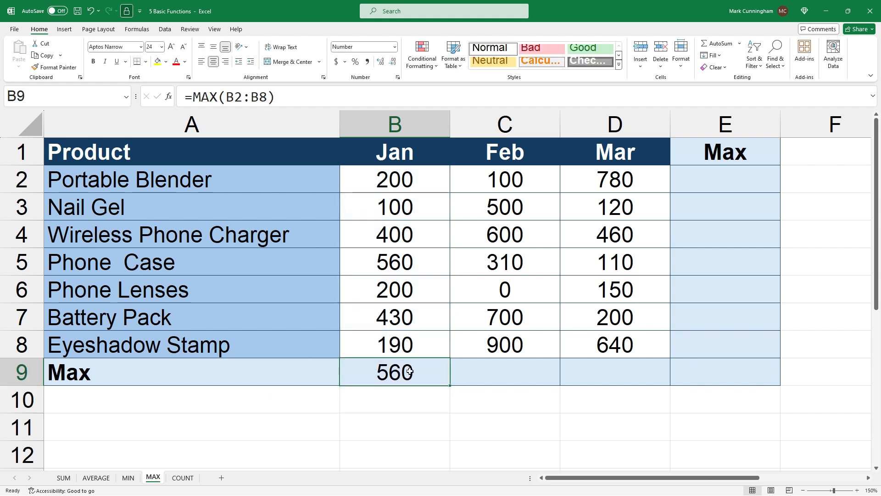
{"action": "left_click", "coordinate": [327, 97]}
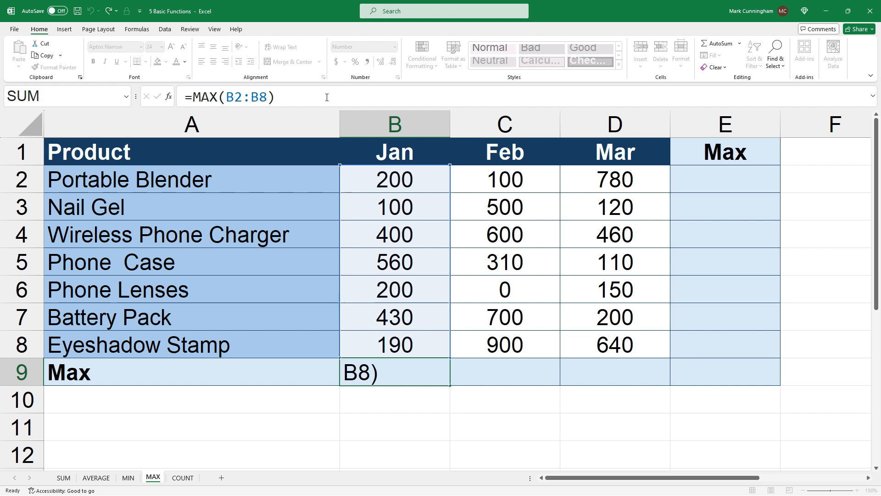
{"action": "key", "text": "Escape"}
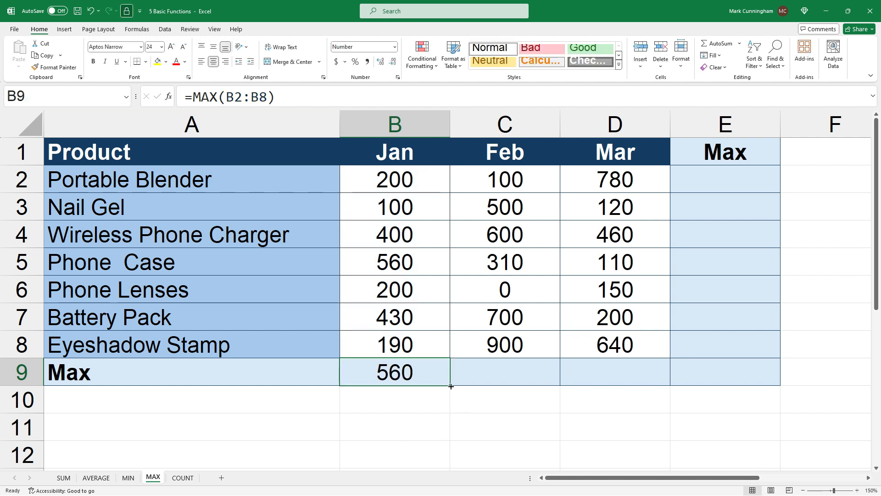
{"action": "left_click_drag", "start_coordinate": [451, 386], "coordinate": [559, 387]}
{"action": "left_click", "coordinate": [556, 384]}
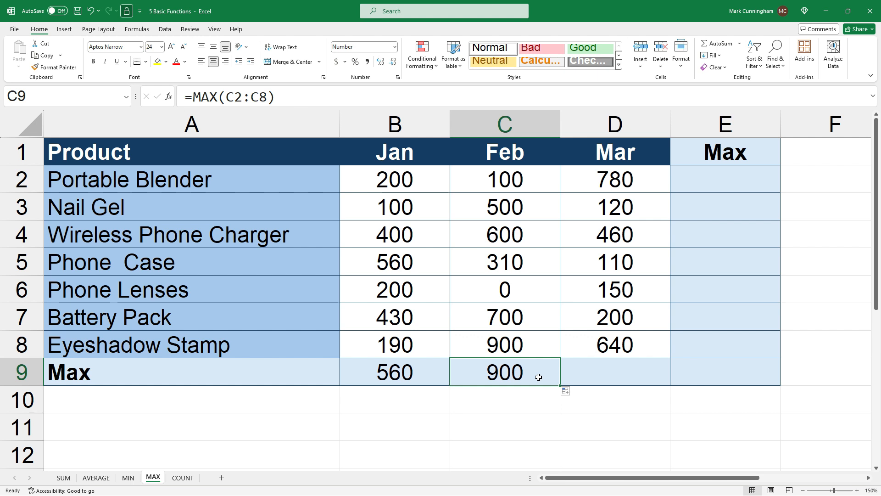
Step: Copy the February maximum formula from C9 into D9 and inspect the range referenced for March
{"action": "key", "text": "ctrl+c"}
{"action": "left_click", "coordinate": [587, 374]}
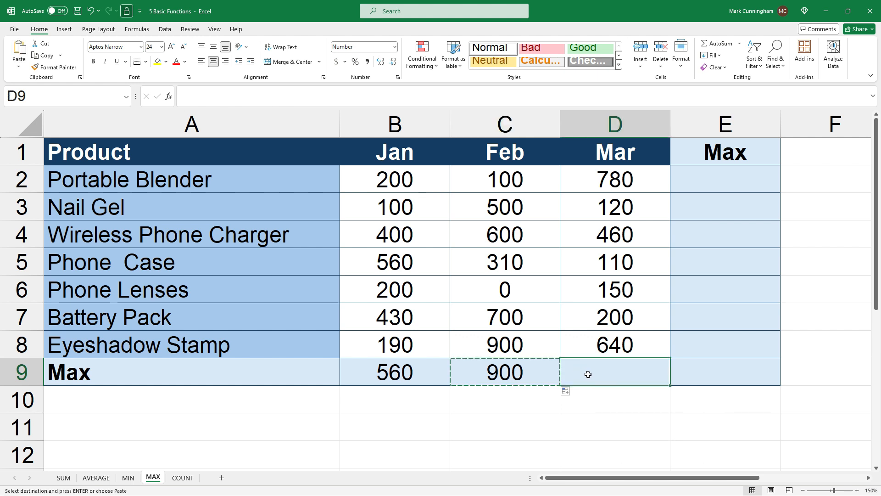
{"action": "key", "text": "ctrl+v"}
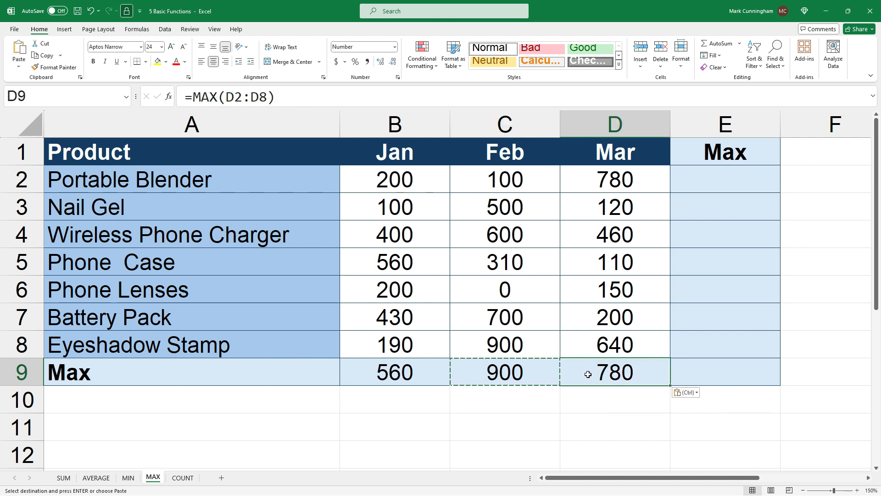
{"action": "left_click", "coordinate": [424, 96]}
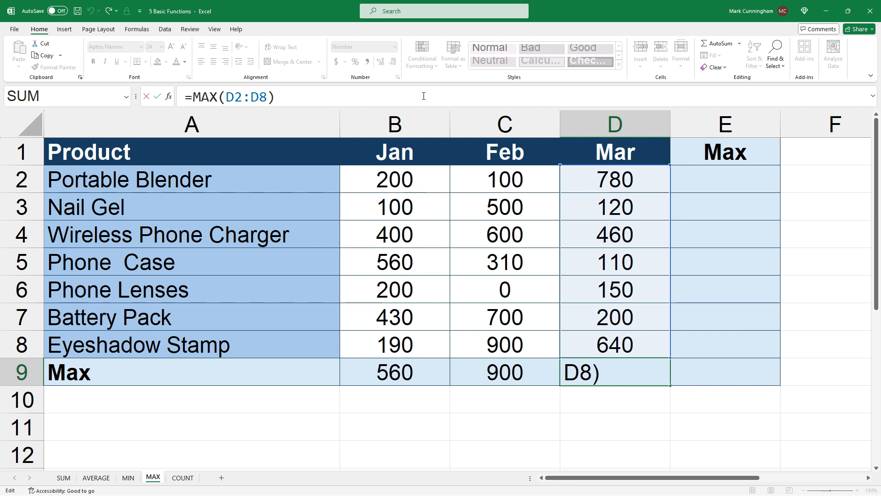
{"action": "key", "text": "Escape"}
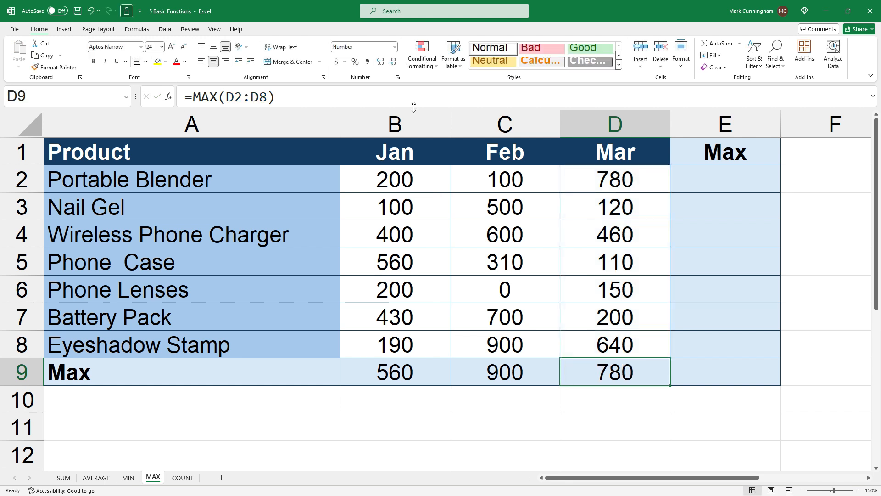
Step: Enter the formula =max(B2:D2) in E2 for the Portable Blender row maximum and inspect its referenced range
{"action": "left_click", "coordinate": [740, 179]}
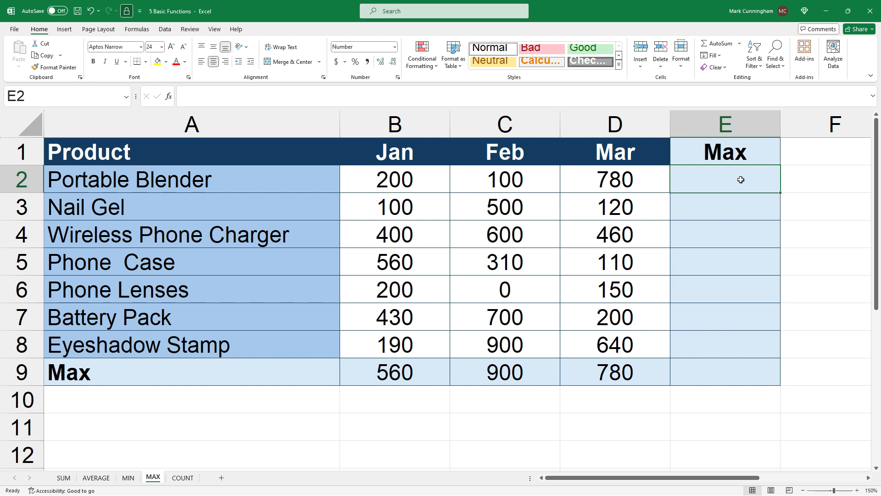
{"action": "type", "text": "=max("}
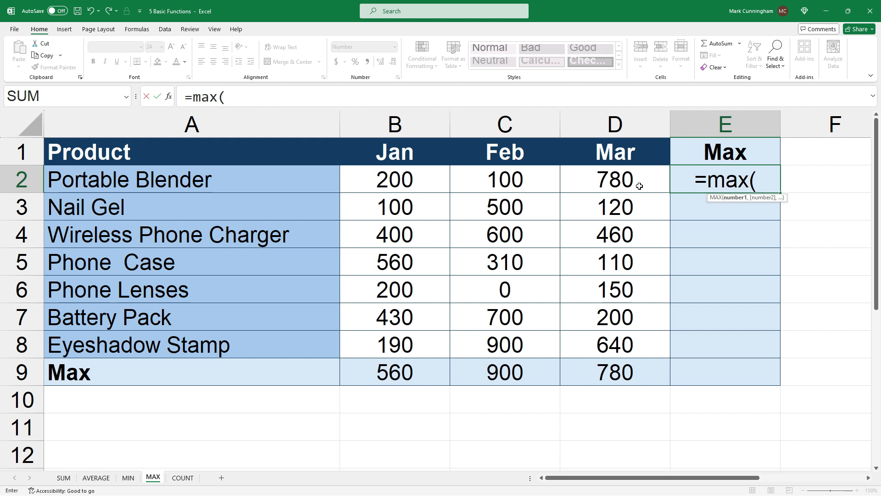
{"action": "left_click_drag", "start_coordinate": [639, 183], "coordinate": [430, 179]}
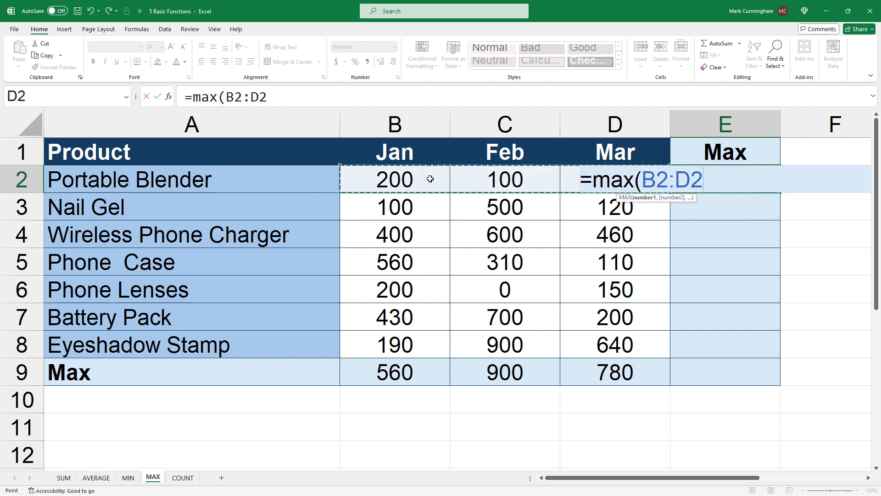
{"action": "type", "text": ")"}
{"action": "key", "text": "Return"}
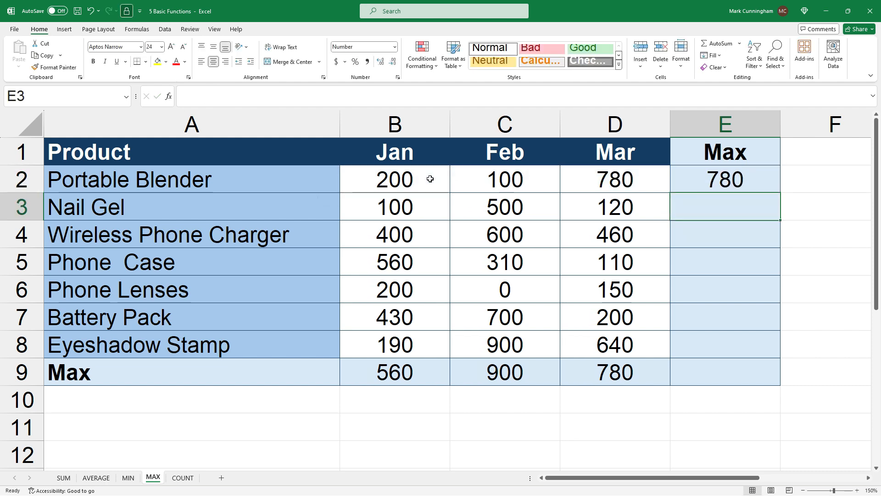
{"action": "left_click", "coordinate": [681, 191]}
{"action": "left_click", "coordinate": [615, 97]}
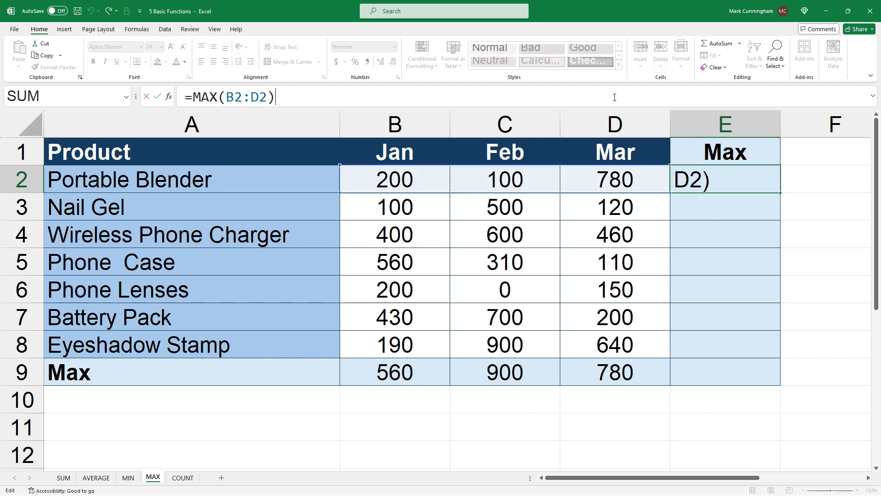
{"action": "key", "text": "Escape"}
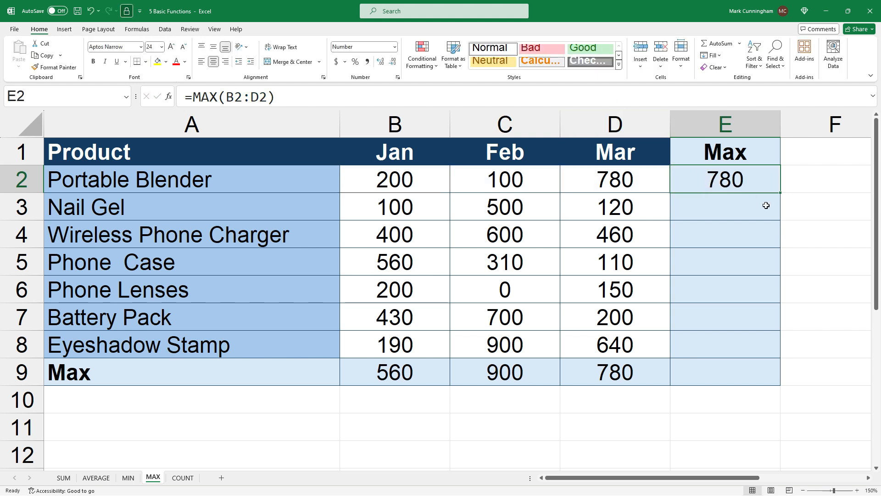
Step: Fill the row maximum formula from E2 down to E5, and copy the E5 formula into E6:E8
{"action": "left_click_drag", "start_coordinate": [780, 193], "coordinate": [772, 276]}
{"action": "left_click", "coordinate": [743, 267]}
{"action": "key", "text": "ctrl+c"}
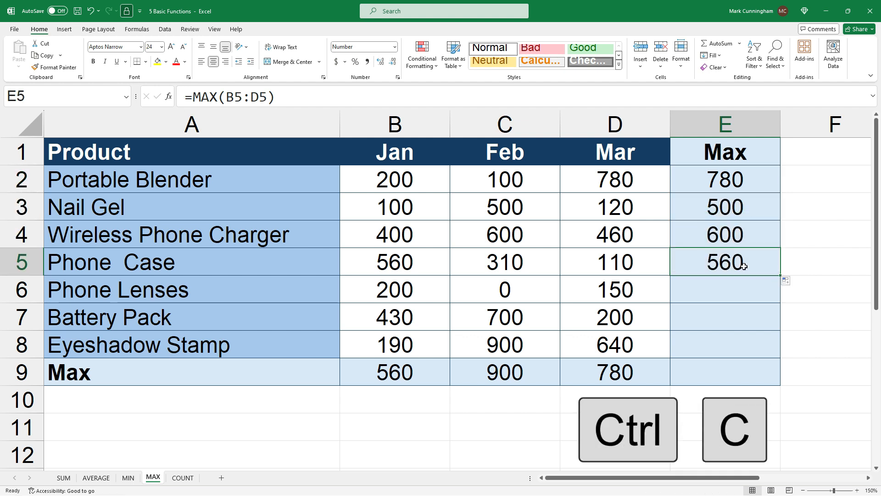
{"action": "left_click_drag", "start_coordinate": [728, 294], "coordinate": [726, 338]}
{"action": "key", "text": "ctrl+v"}
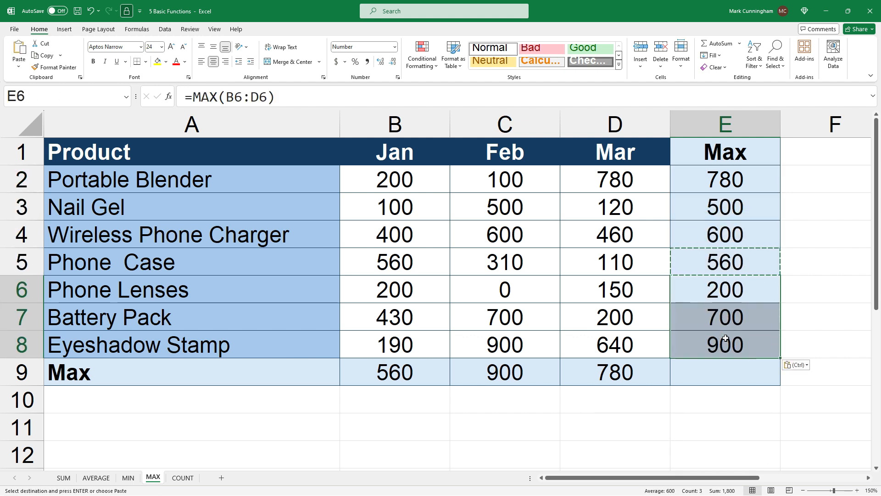
{"action": "left_click", "coordinate": [799, 338]}
Step: Inspect the range referenced by the maximum formula in the Eyeshadow Stamp row
{"action": "left_click", "coordinate": [749, 343]}
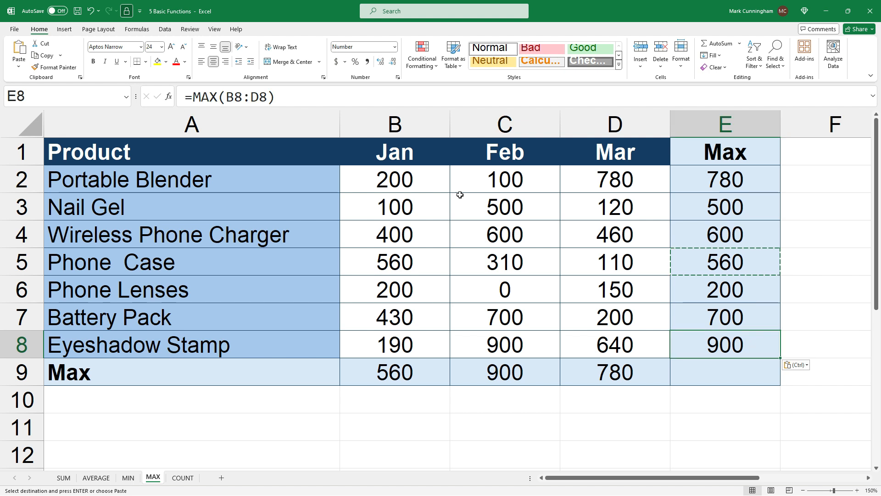
{"action": "left_click", "coordinate": [405, 95]}
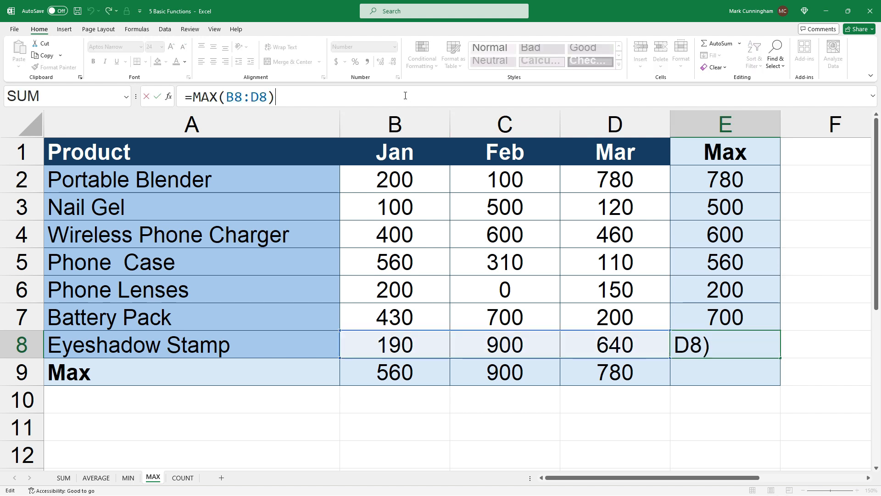
{"action": "key", "text": "Escape"}
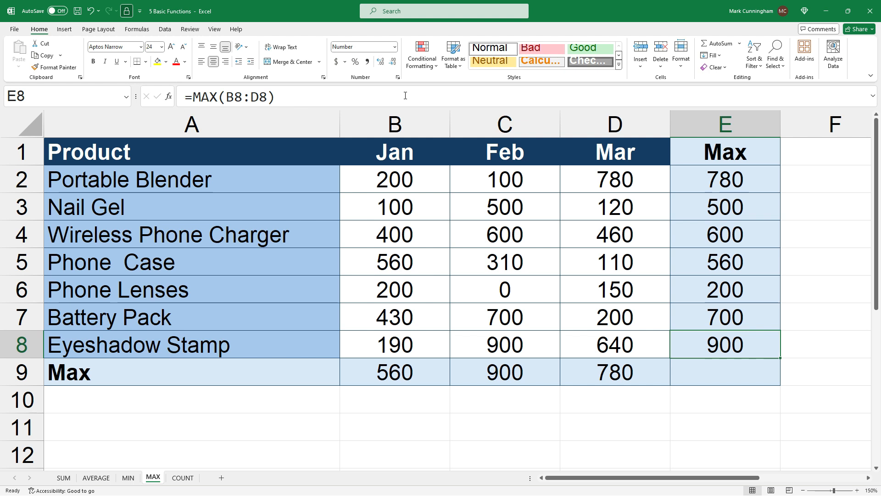
Step: Enter the formula =max(B2:D8) in E9 for the overall maximum and inspect its referenced range
{"action": "left_click", "coordinate": [724, 372]}
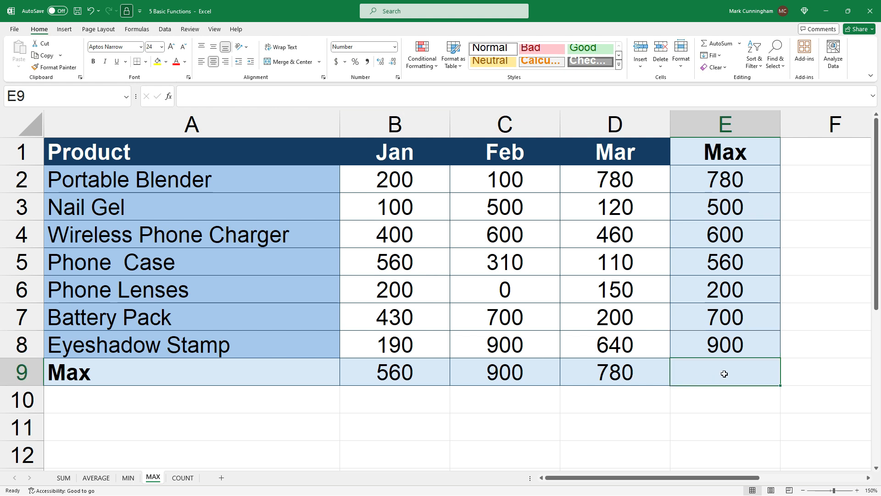
{"action": "type", "text": "=max("}
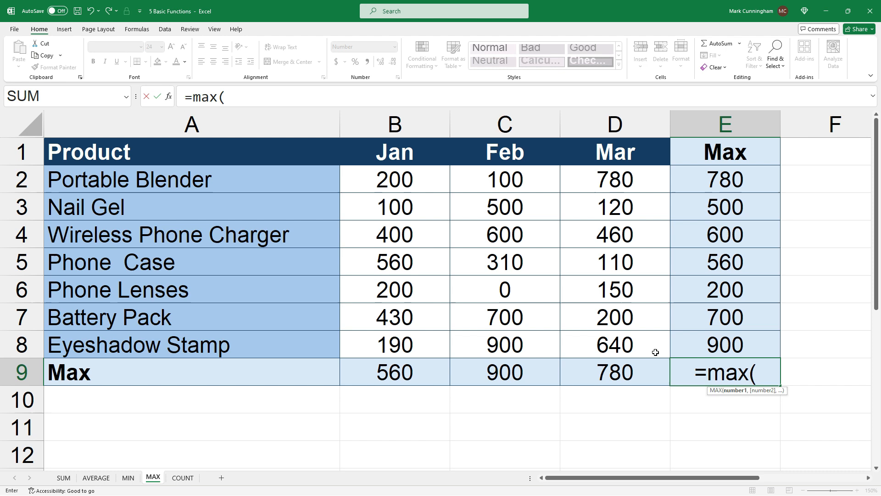
{"action": "left_click_drag", "start_coordinate": [656, 353], "coordinate": [429, 181]}
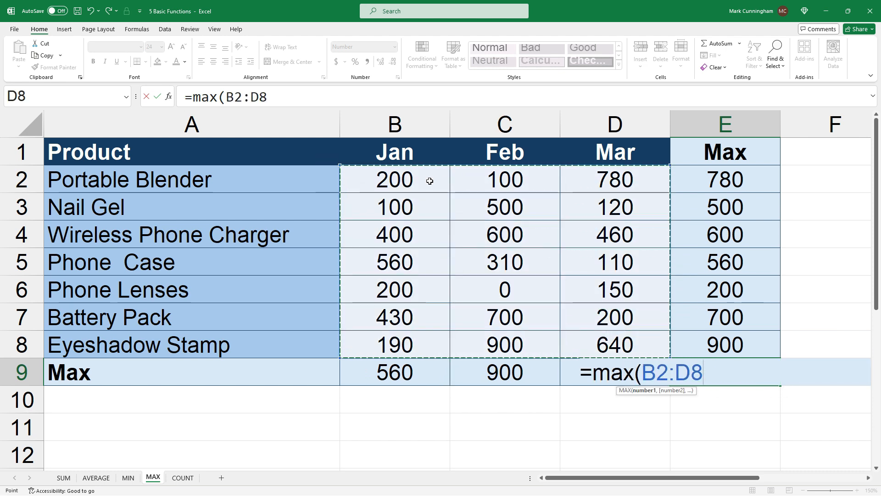
{"action": "type", "text": ")"}
{"action": "key", "text": "Return"}
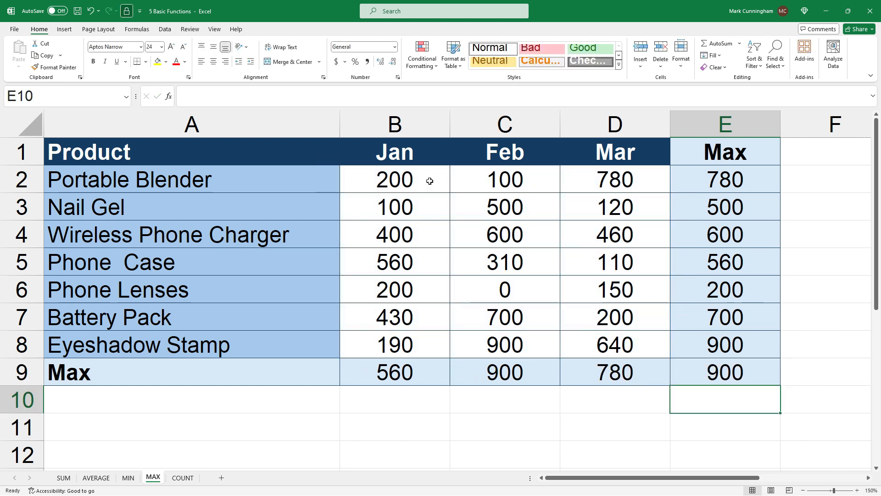
{"action": "key", "text": "Up"}
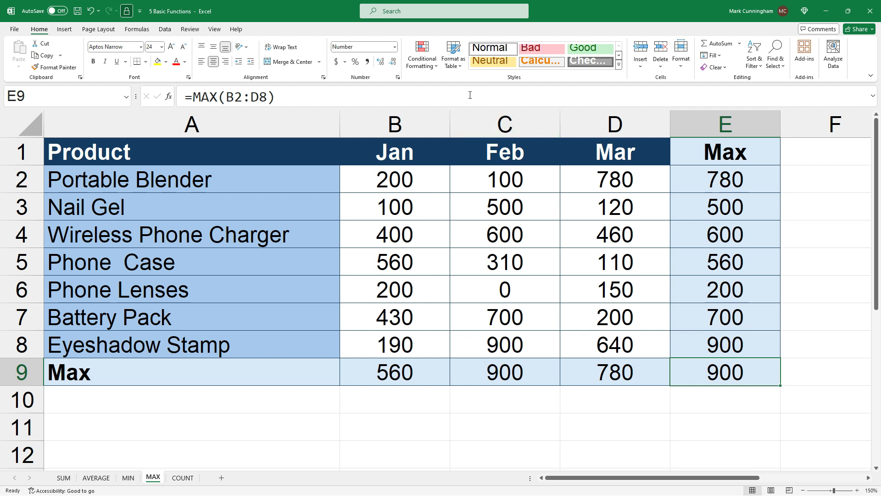
{"action": "left_click", "coordinate": [470, 95]}
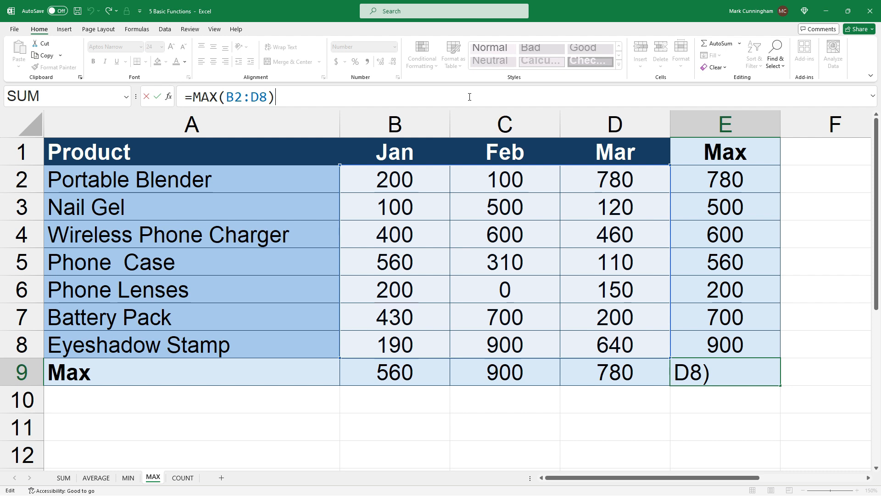
{"action": "key", "text": "Escape"}
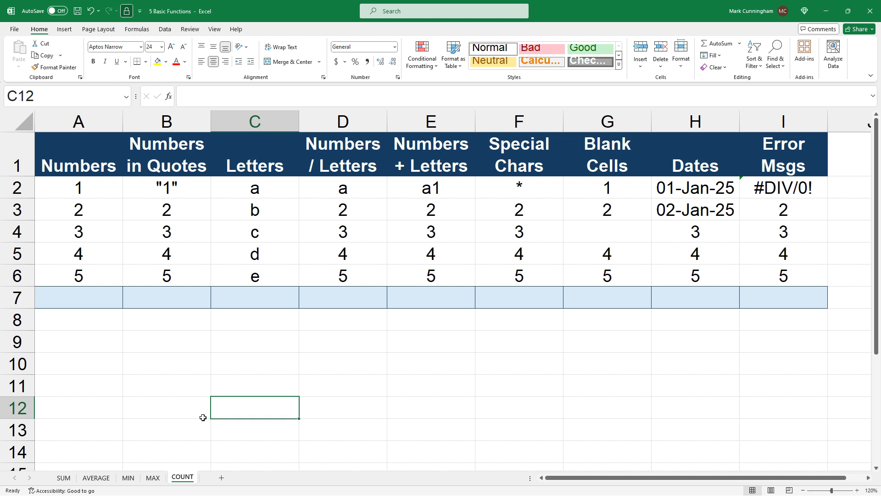
Step: On the COUNT sheet, insert the AutoSum Count Numbers function for A2:A6 in A7 and inspect its referenced range
{"action": "left_click", "coordinate": [94, 300]}
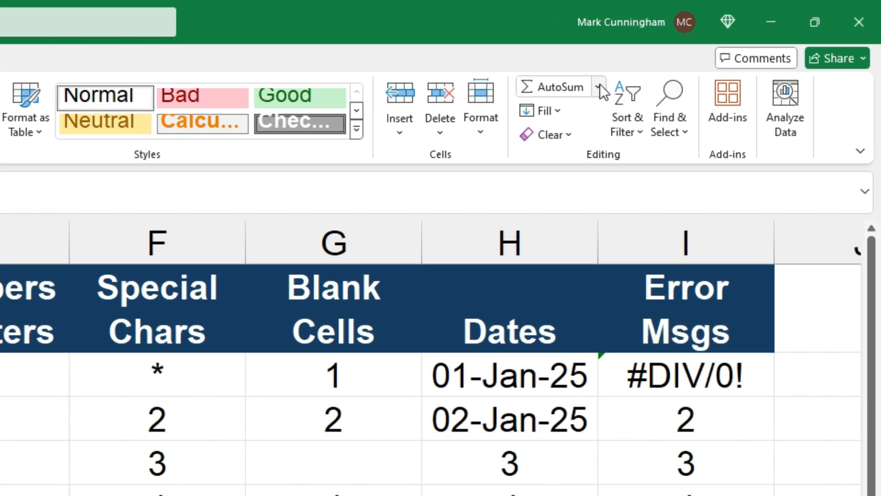
{"action": "left_click", "coordinate": [645, 72]}
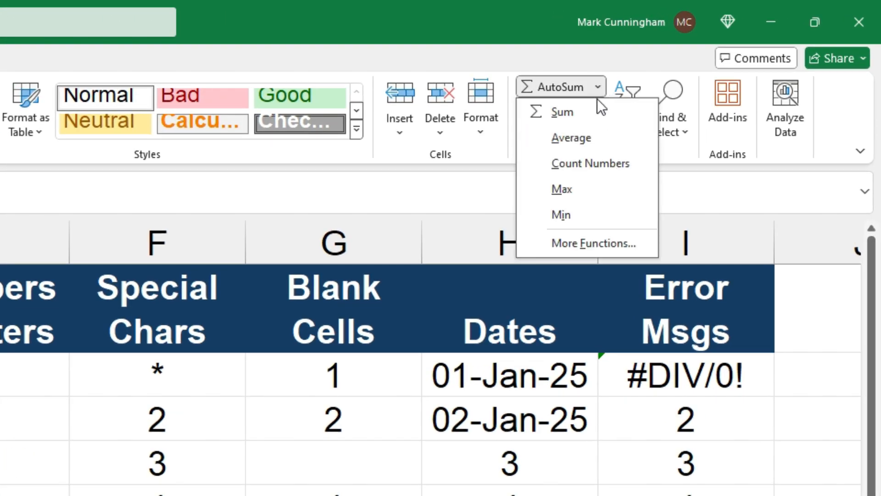
{"action": "left_click", "coordinate": [590, 164]}
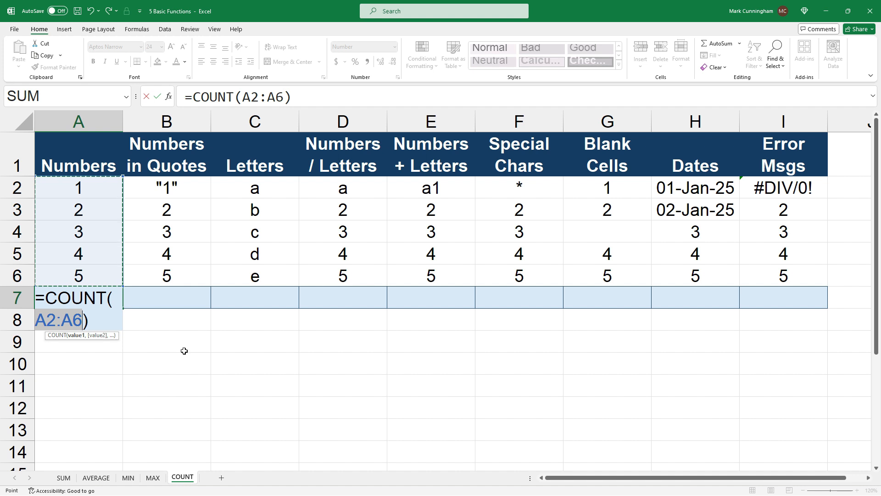
{"action": "key", "text": "Return"}
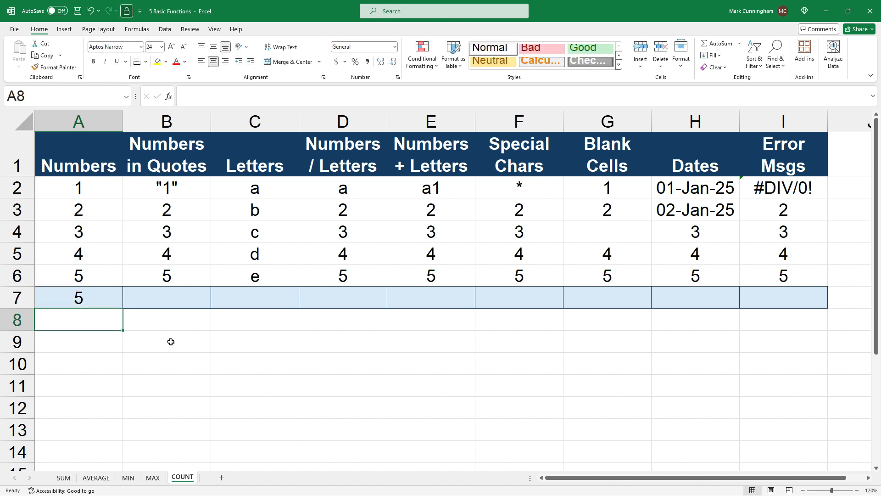
{"action": "left_click", "coordinate": [114, 296]}
{"action": "left_click", "coordinate": [209, 98]}
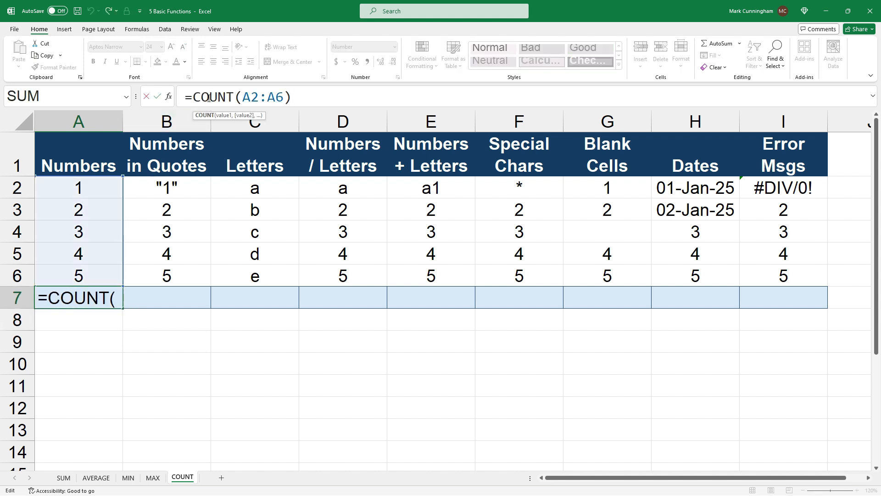
{"action": "key", "text": "Escape"}
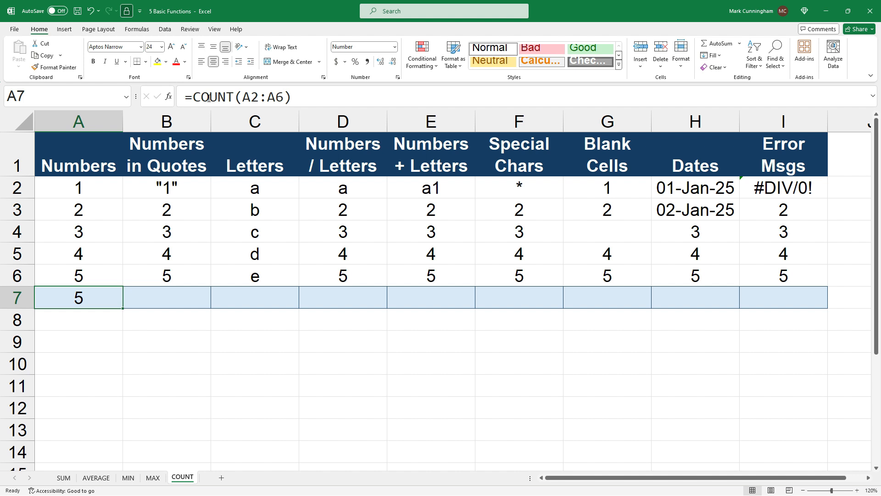
Step: Replace the contents of A7 with the typed formula =count(A2:A6) and inspect its referenced range
{"action": "key", "text": "Delete"}
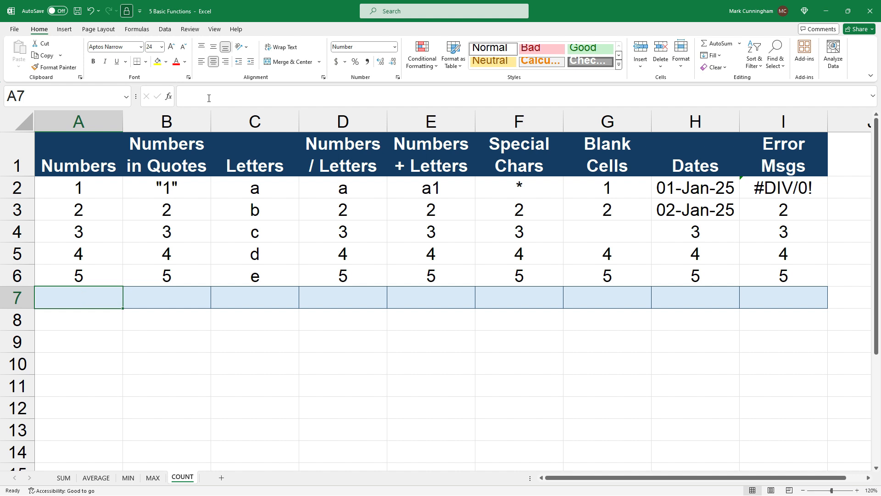
{"action": "type", "text": "=count("}
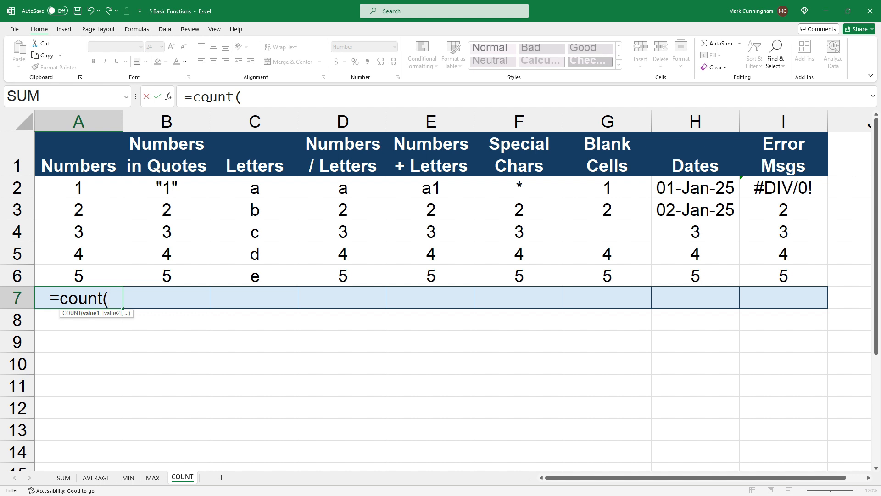
{"action": "left_click_drag", "start_coordinate": [112, 189], "coordinate": [102, 273]}
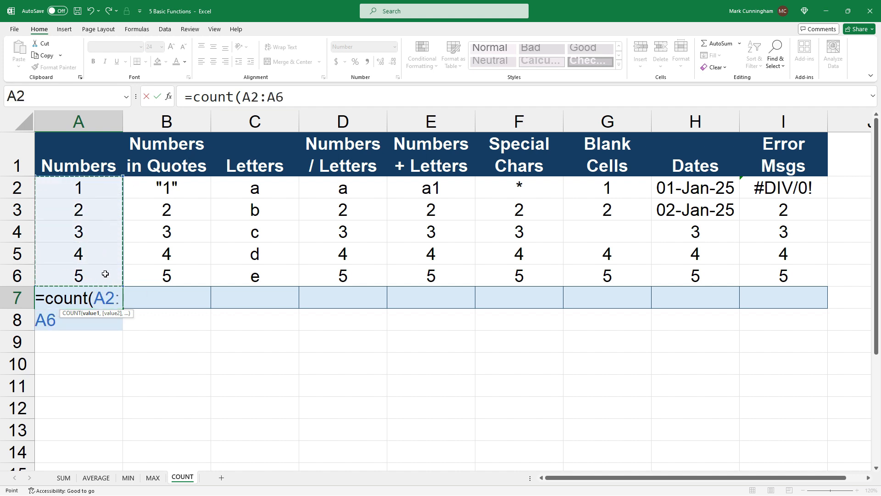
{"action": "type", "text": ")"}
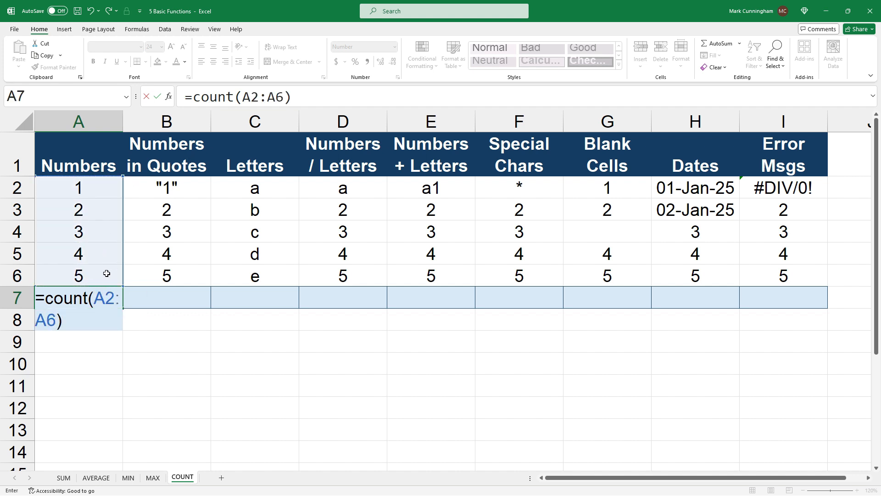
{"action": "key", "text": "Return"}
{"action": "left_click", "coordinate": [105, 298]}
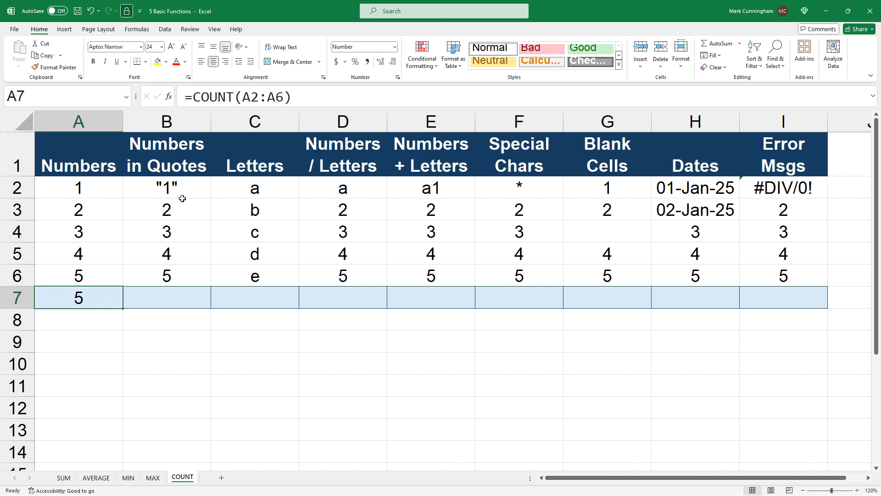
{"action": "left_click", "coordinate": [243, 98]}
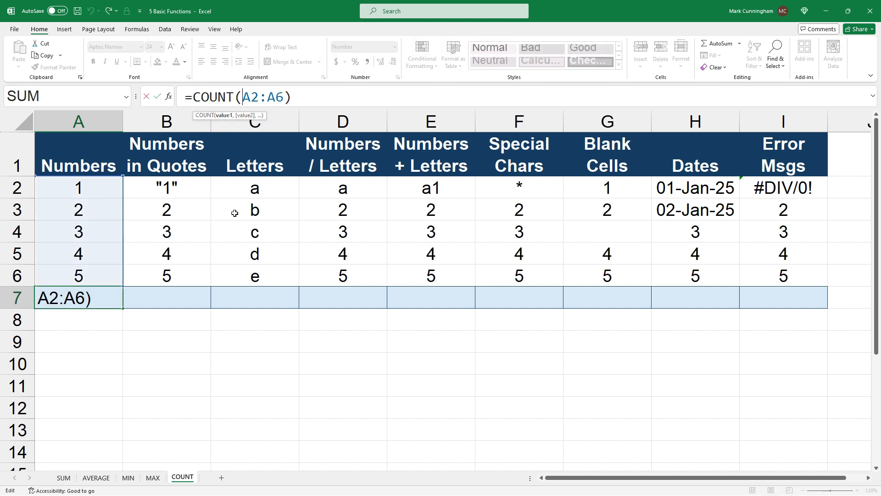
{"action": "key", "text": "Escape"}
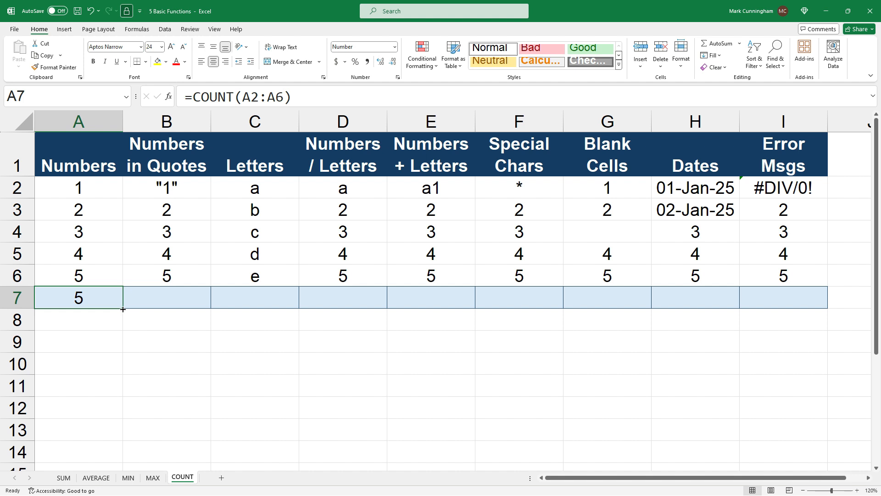
Step: Fill the count formula from A7 across to E7, and copy the E7 formula into F7:I7
{"action": "left_click_drag", "start_coordinate": [123, 309], "coordinate": [435, 308]}
{"action": "left_click", "coordinate": [435, 310]}
{"action": "left_click", "coordinate": [453, 298]}
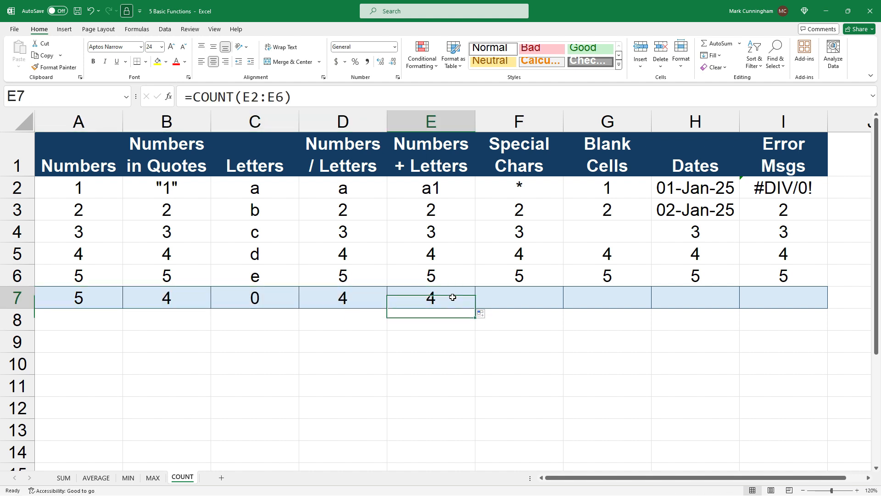
{"action": "key", "text": "ctrl+c"}
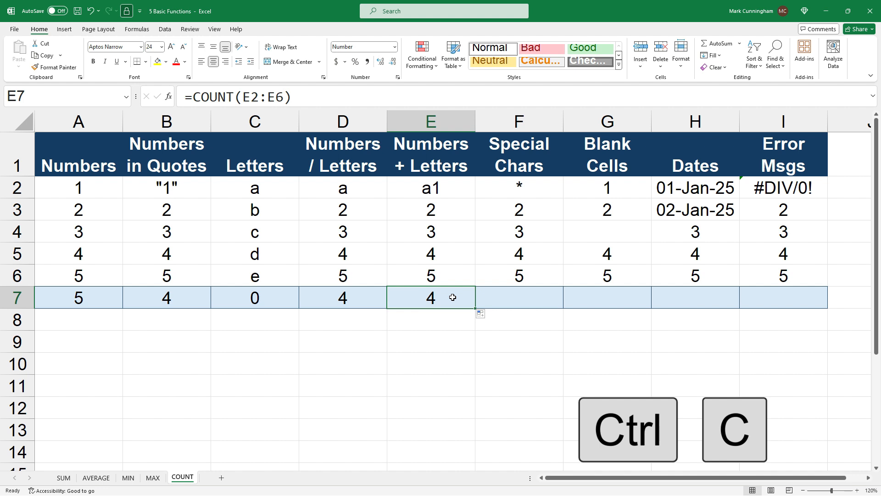
{"action": "left_click_drag", "start_coordinate": [529, 305], "coordinate": [790, 298]}
{"action": "key", "text": "ctrl+v"}
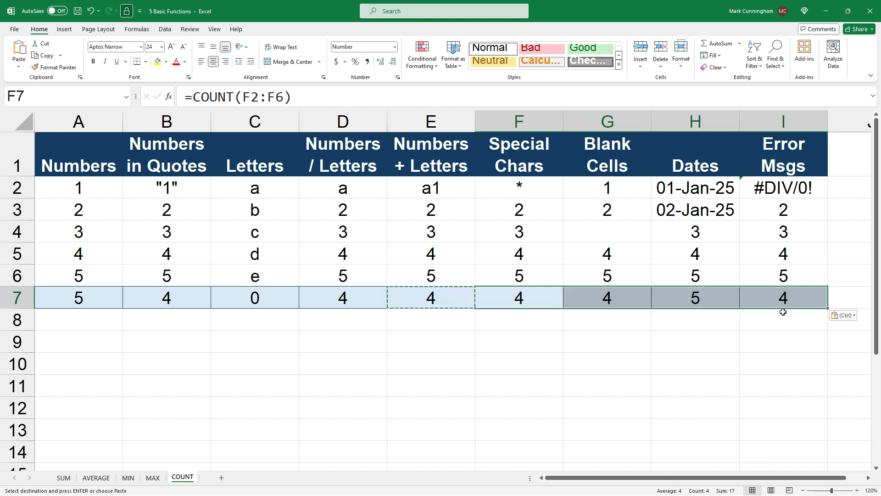
{"action": "left_click", "coordinate": [700, 341]}
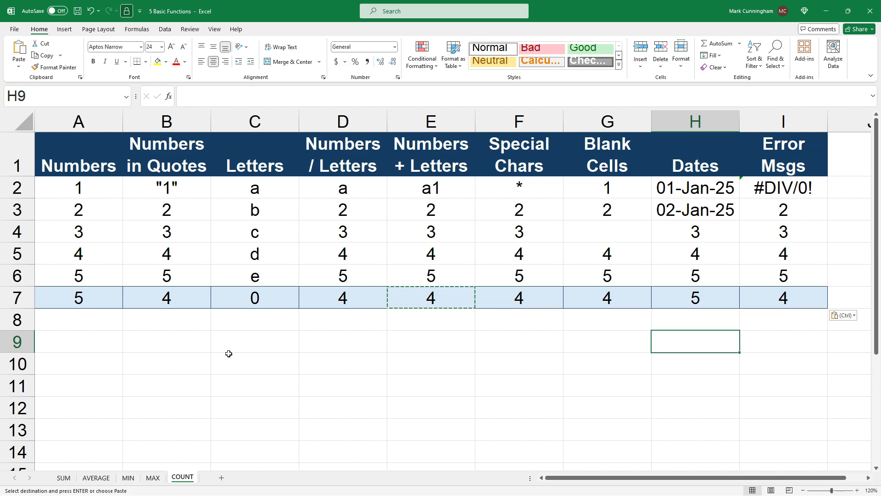
Step: Inspect the ranges referenced by the count formulas under the Numbers in Quotes and Letters columns
{"action": "left_click", "coordinate": [179, 301]}
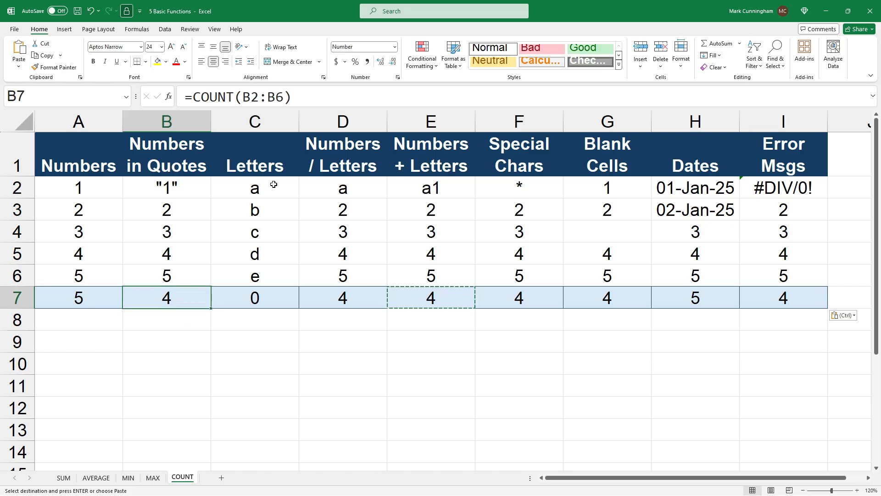
{"action": "left_click", "coordinate": [299, 92]}
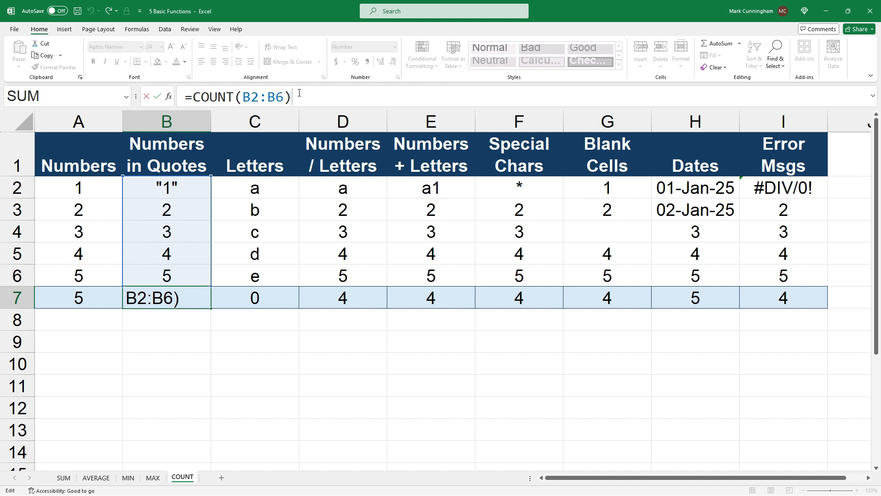
{"action": "key", "text": "ctrl+Return"}
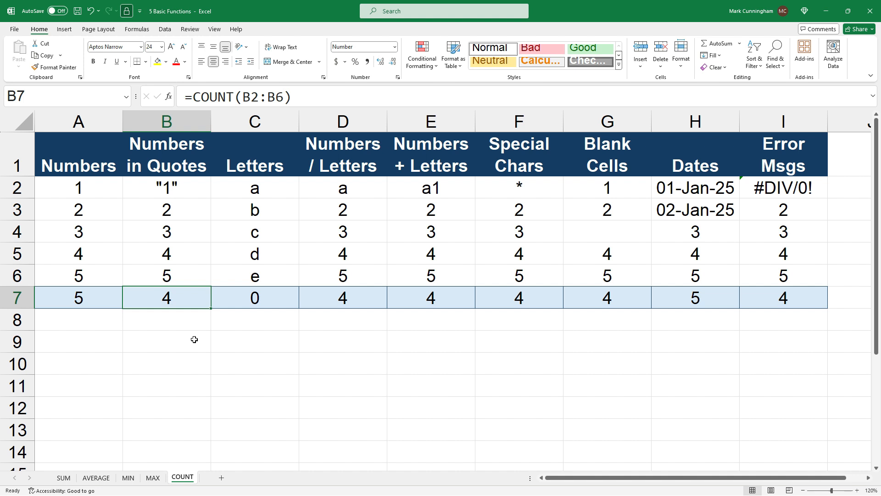
{"action": "left_click", "coordinate": [264, 300]}
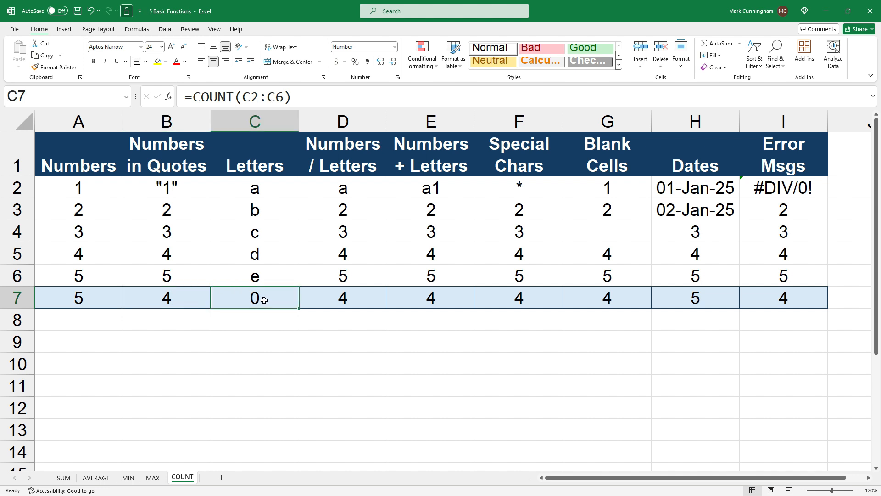
{"action": "left_click", "coordinate": [327, 96]}
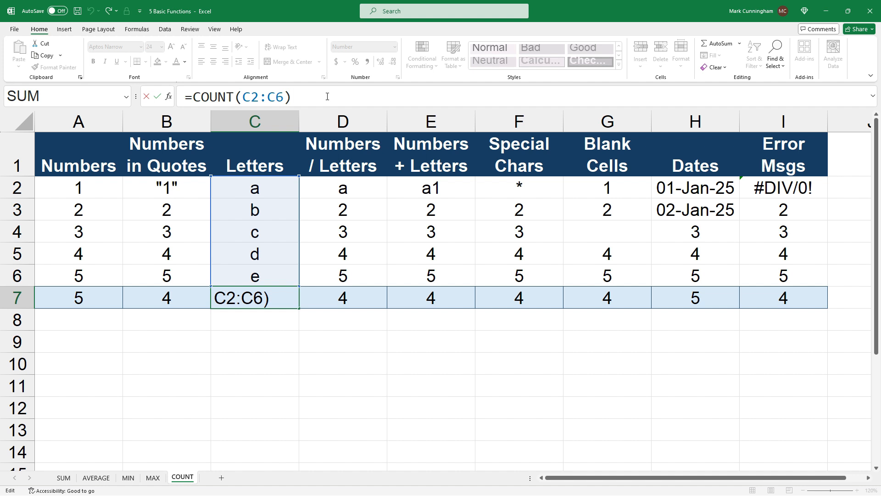
{"action": "key", "text": "Escape"}
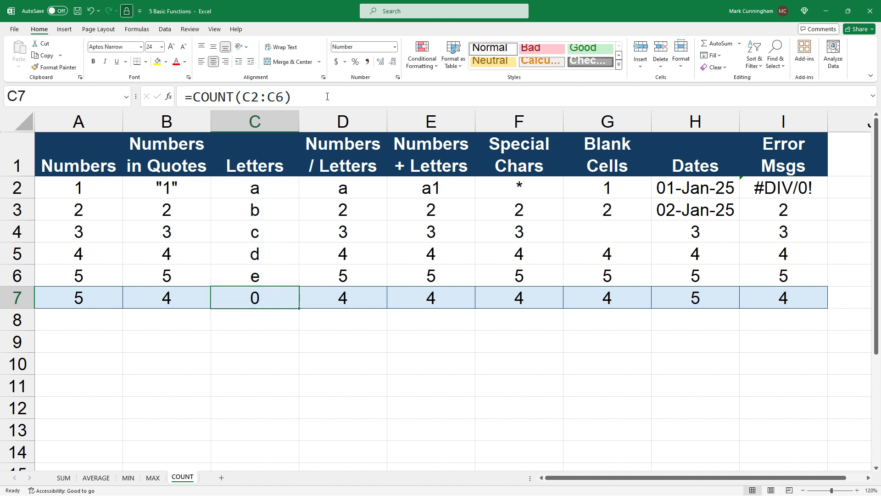
Step: Inspect the ranges referenced by the count formulas under the Numbers / Letters and Numbers + Letters columns
{"action": "left_click", "coordinate": [360, 299]}
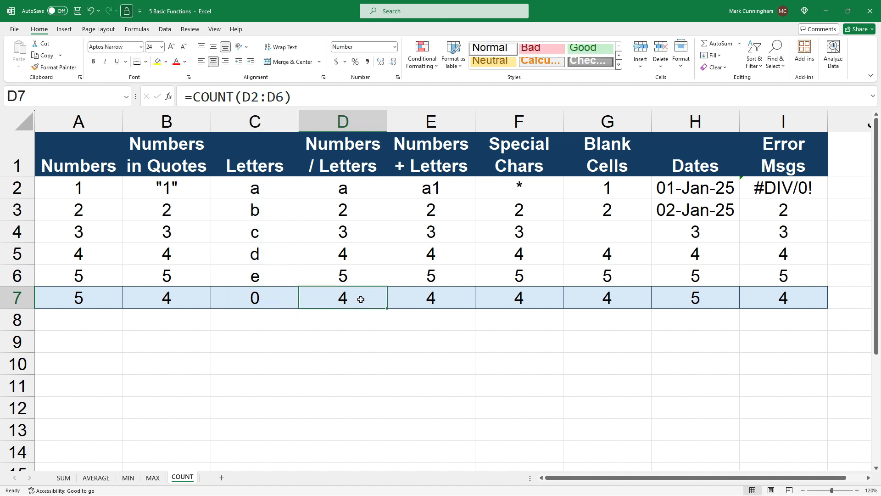
{"action": "left_click", "coordinate": [350, 94]}
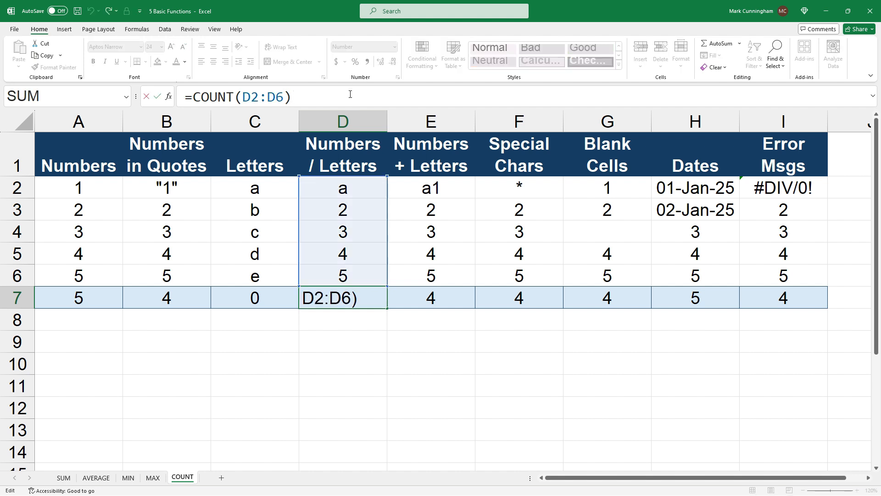
{"action": "key", "text": "Escape"}
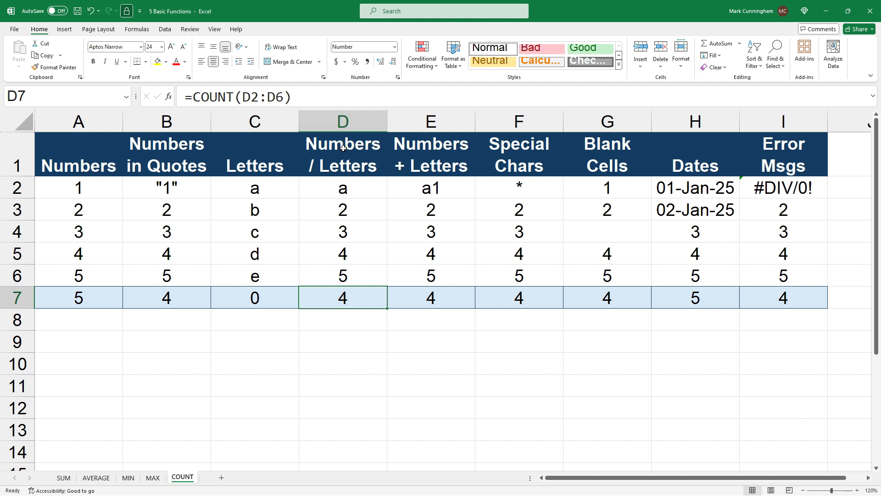
{"action": "left_click", "coordinate": [446, 296]}
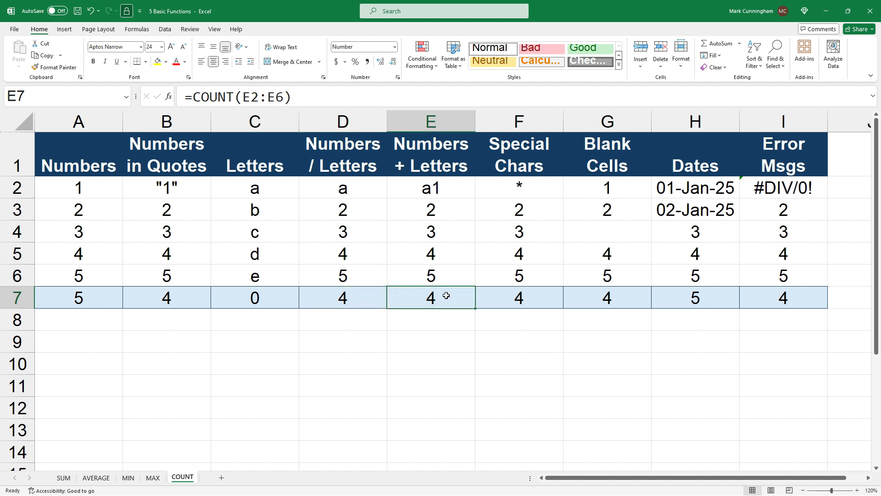
{"action": "left_click", "coordinate": [408, 95]}
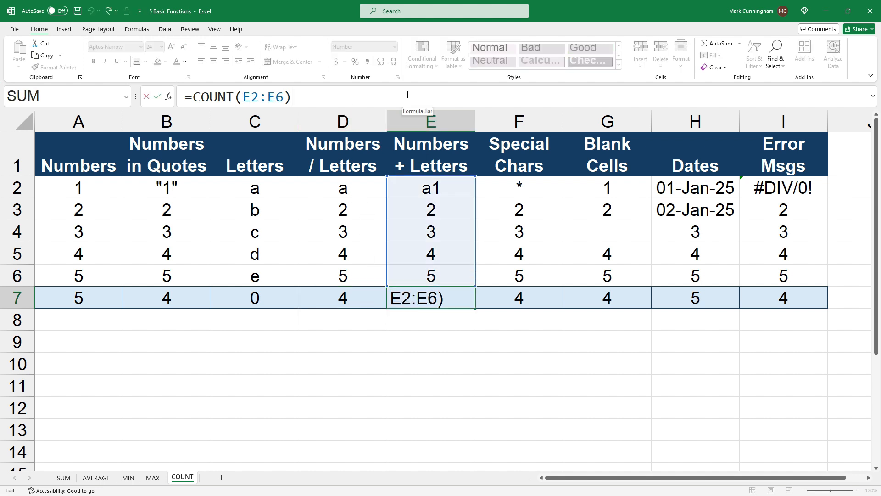
{"action": "key", "text": "Escape"}
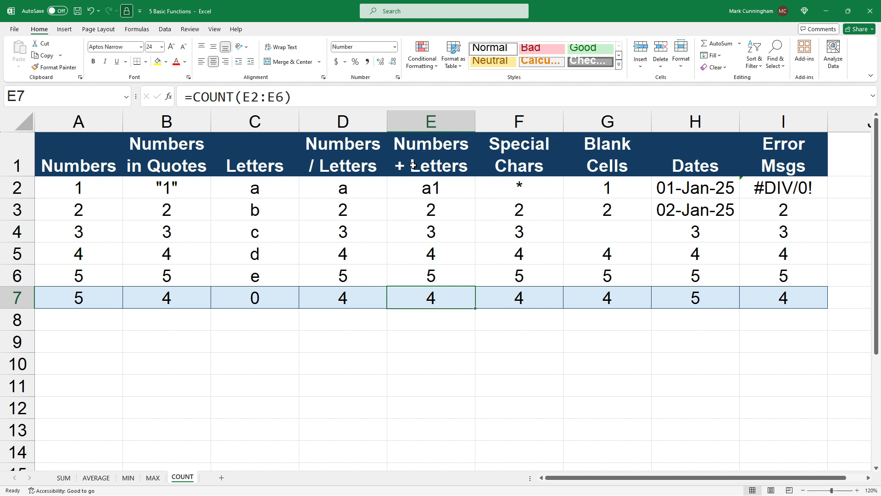
Step: Inspect the ranges referenced by the count formulas under the Special Chars and Blank Cells columns
{"action": "left_click", "coordinate": [538, 299]}
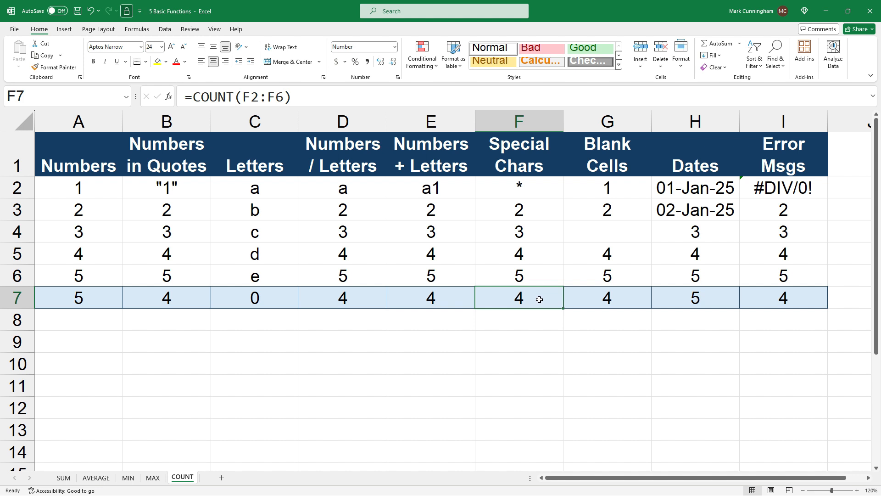
{"action": "left_click", "coordinate": [423, 92]}
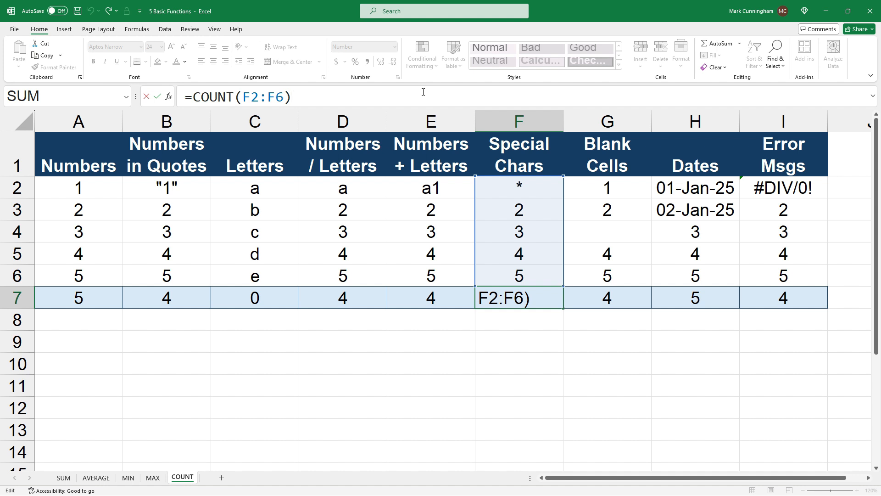
{"action": "key", "text": "ctrl+Return"}
{"action": "left_click", "coordinate": [605, 296]}
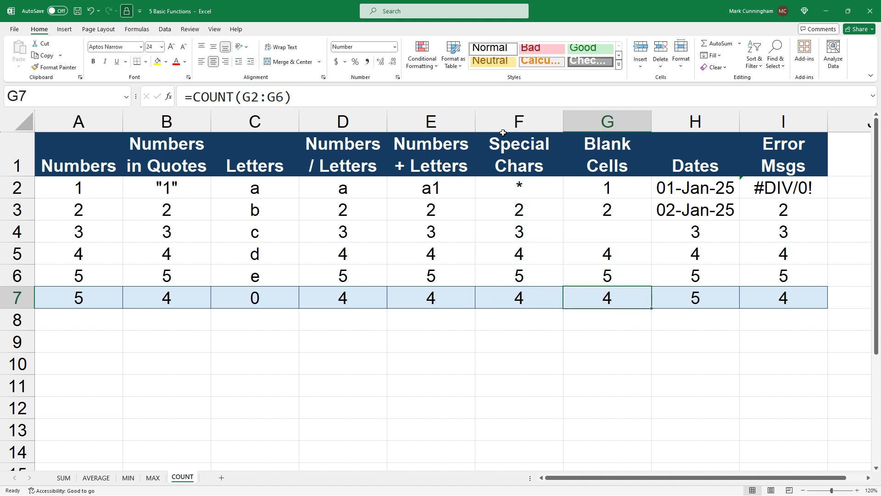
{"action": "left_click", "coordinate": [471, 97]}
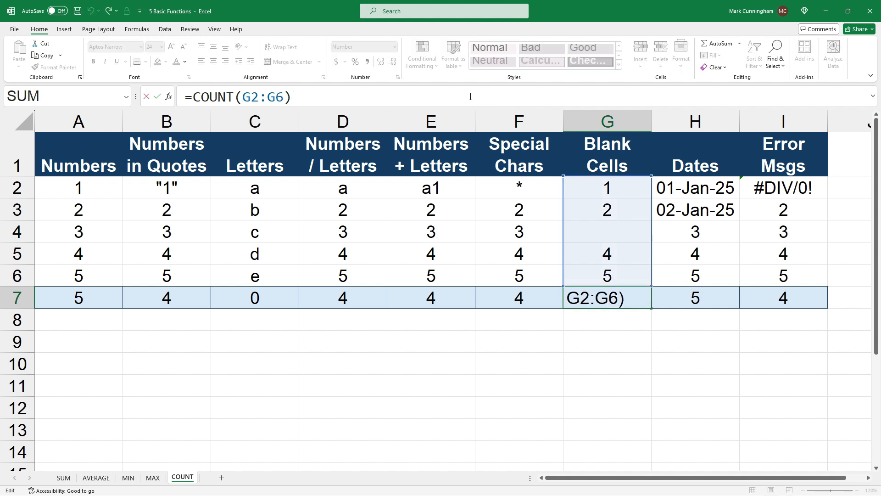
{"action": "key", "text": "ctrl+Return"}
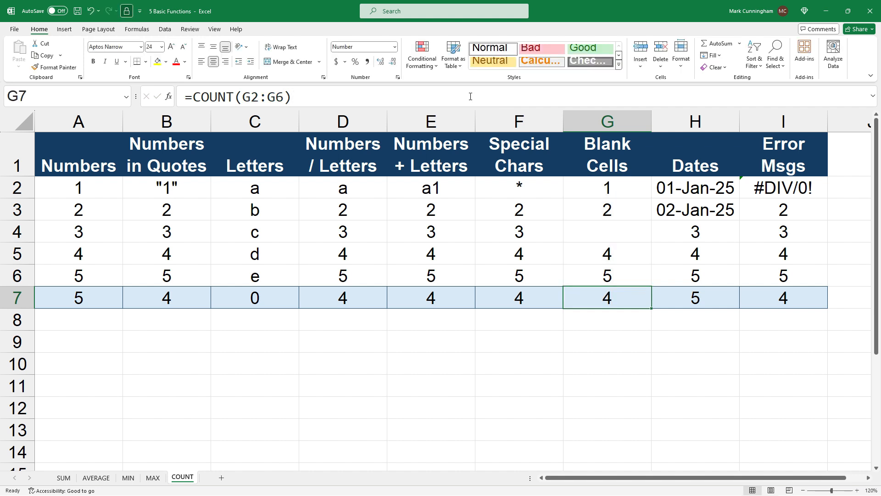
Step: Inspect the ranges referenced by the count formulas under the Dates and Error Msgs columns
{"action": "left_click", "coordinate": [689, 301]}
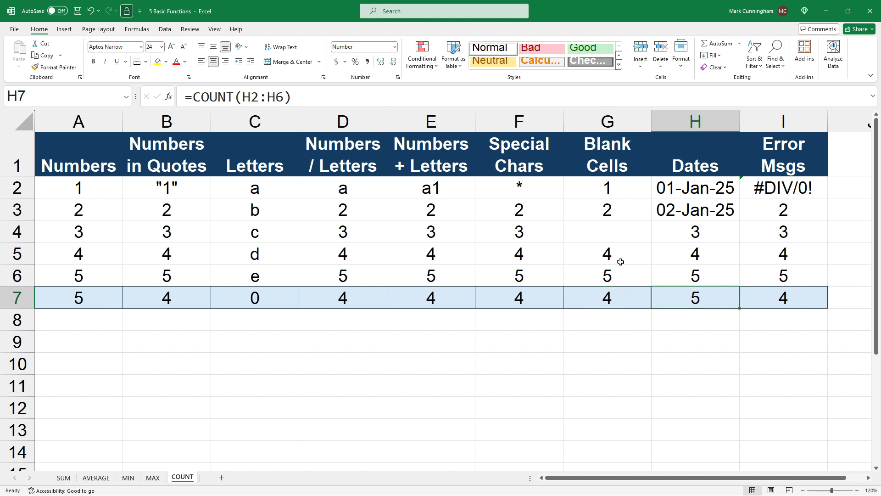
{"action": "left_click", "coordinate": [368, 94]}
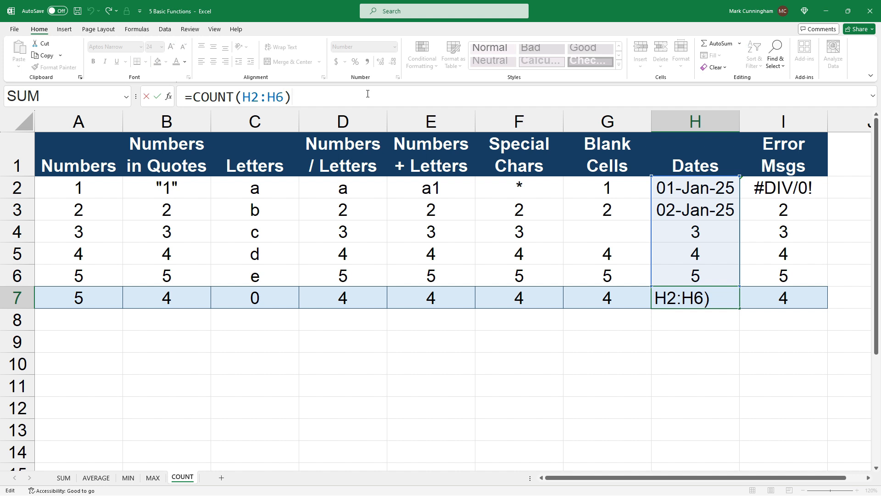
{"action": "key", "text": "Escape"}
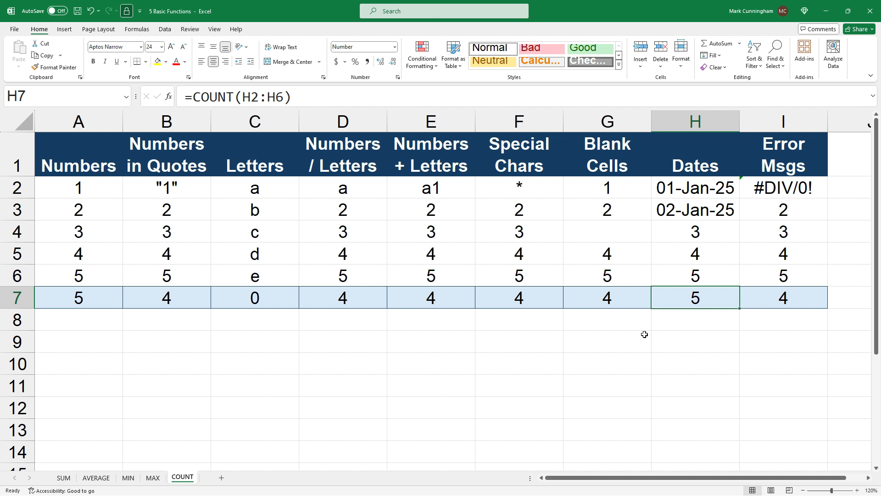
{"action": "left_click", "coordinate": [787, 298]}
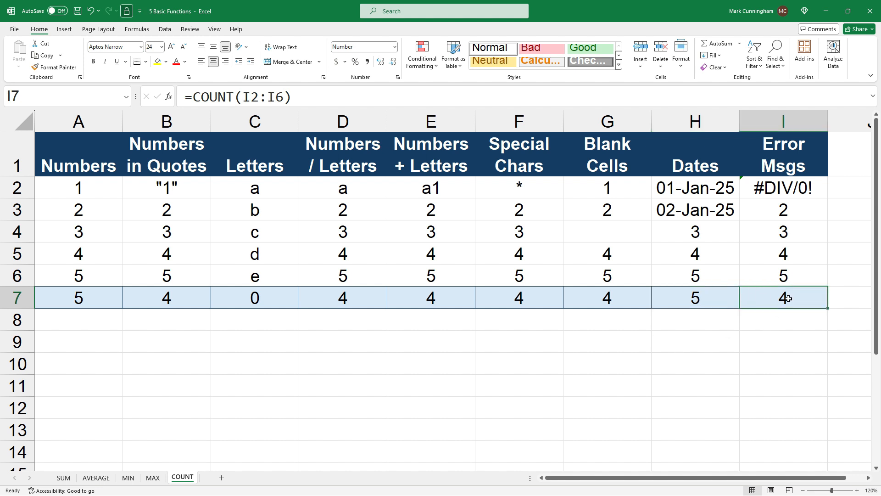
{"action": "left_click", "coordinate": [509, 96]}
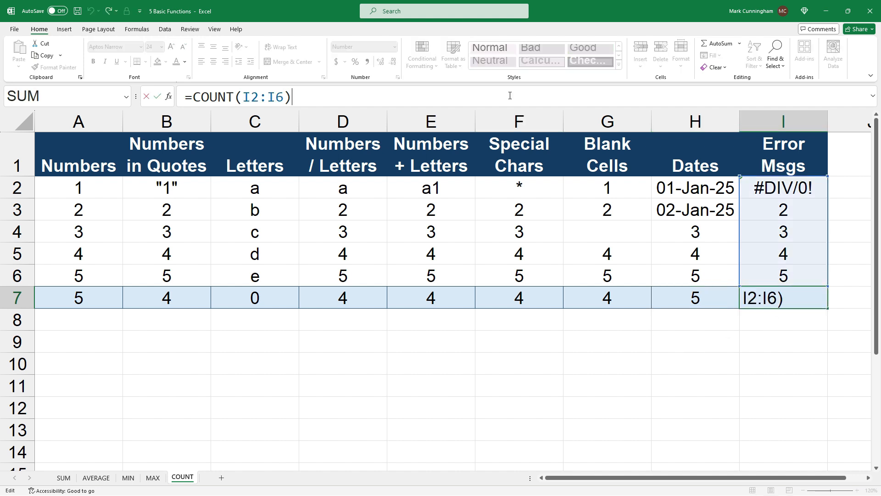
{"action": "key", "text": "Escape"}
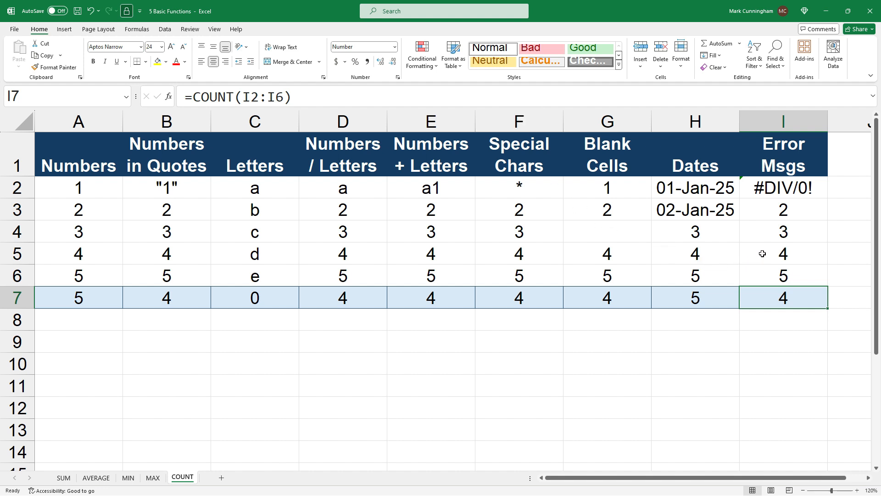
Step: Check the formula behind the error value in I2, and view the list of AutoSum functions with I7 selected
{"action": "left_click", "coordinate": [796, 193]}
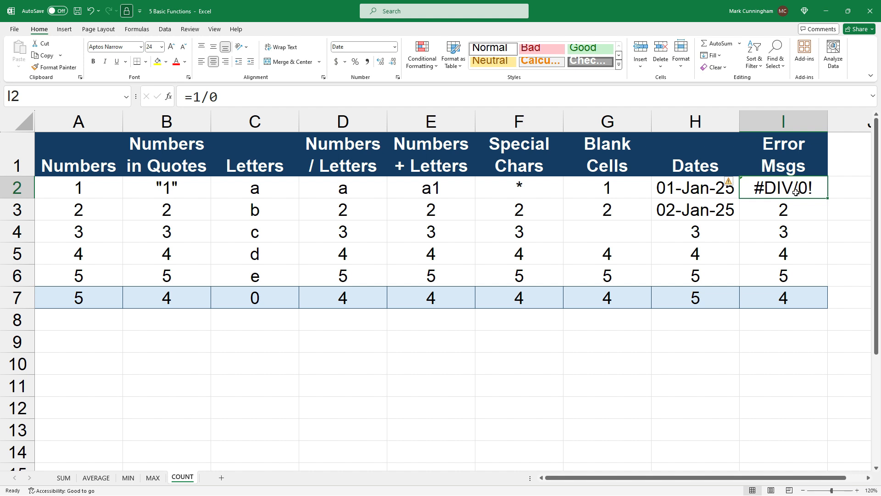
{"action": "left_click", "coordinate": [791, 301]}
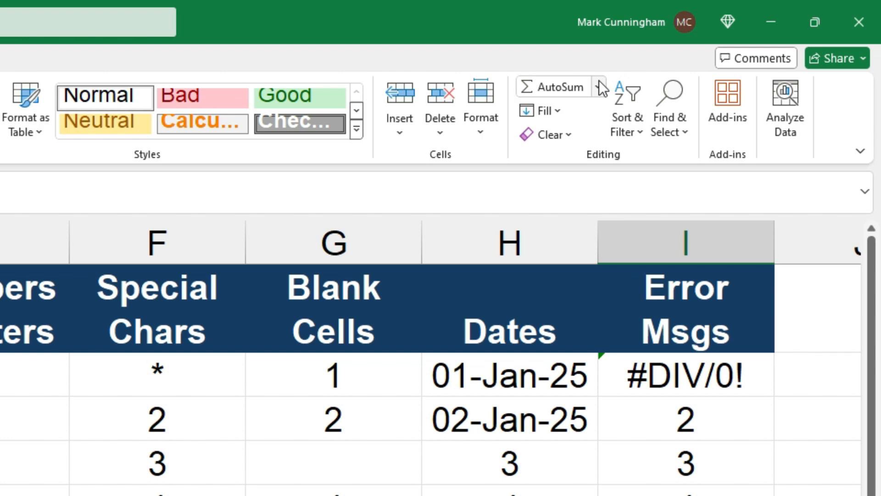
{"action": "left_click", "coordinate": [599, 87]}
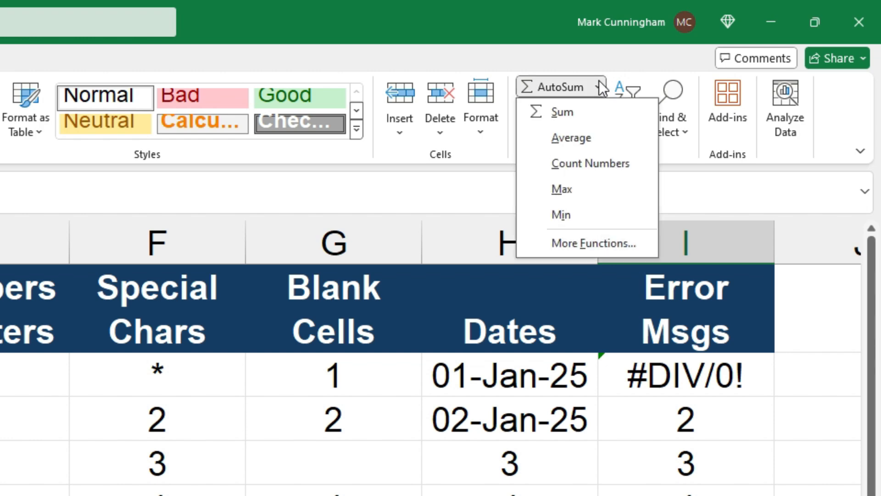